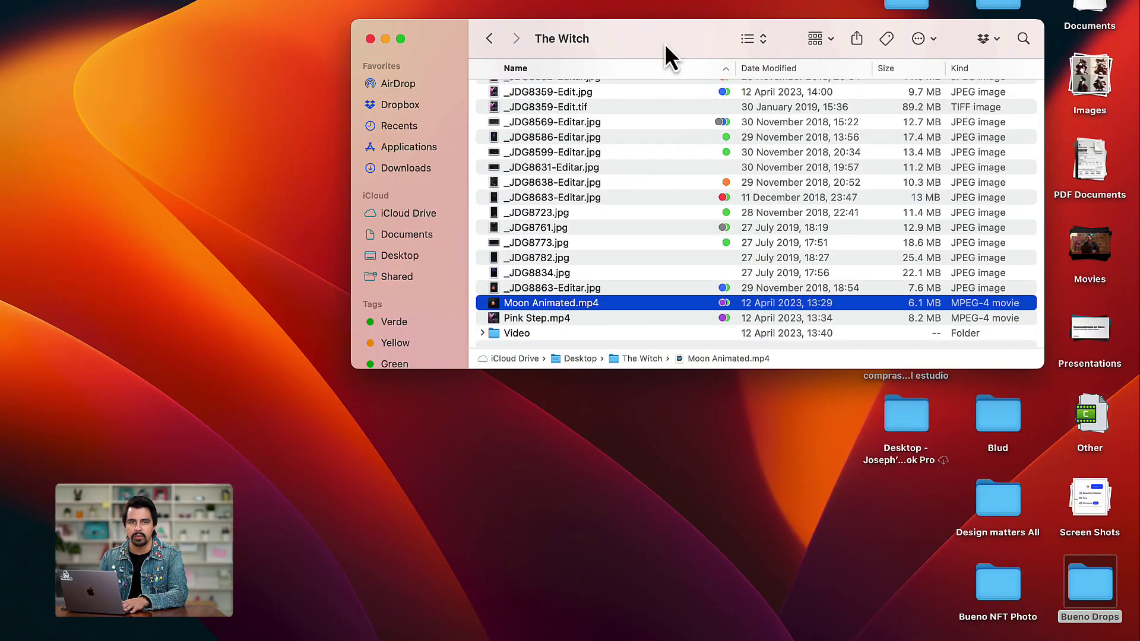
- Preview Moon Animated.mp4 from The Witch folder in Quick Look
{"action": "key", "text": "space"}
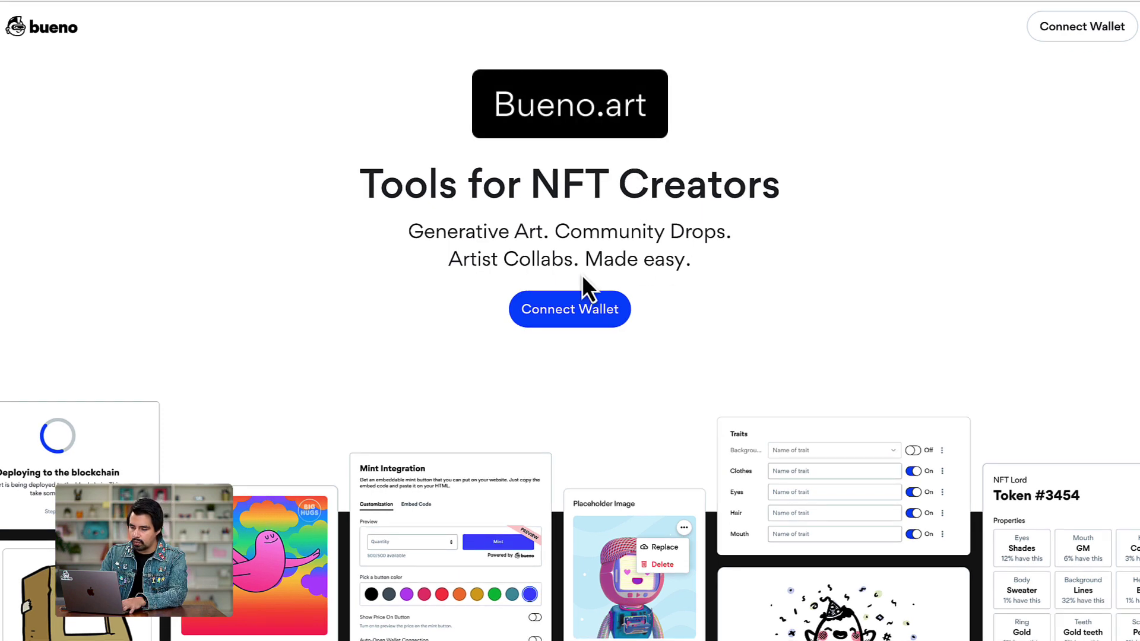
- Connect and authenticate the MetaMask wallet, then open the Create menu in My Project
{"action": "left_click", "coordinate": [571, 315]}
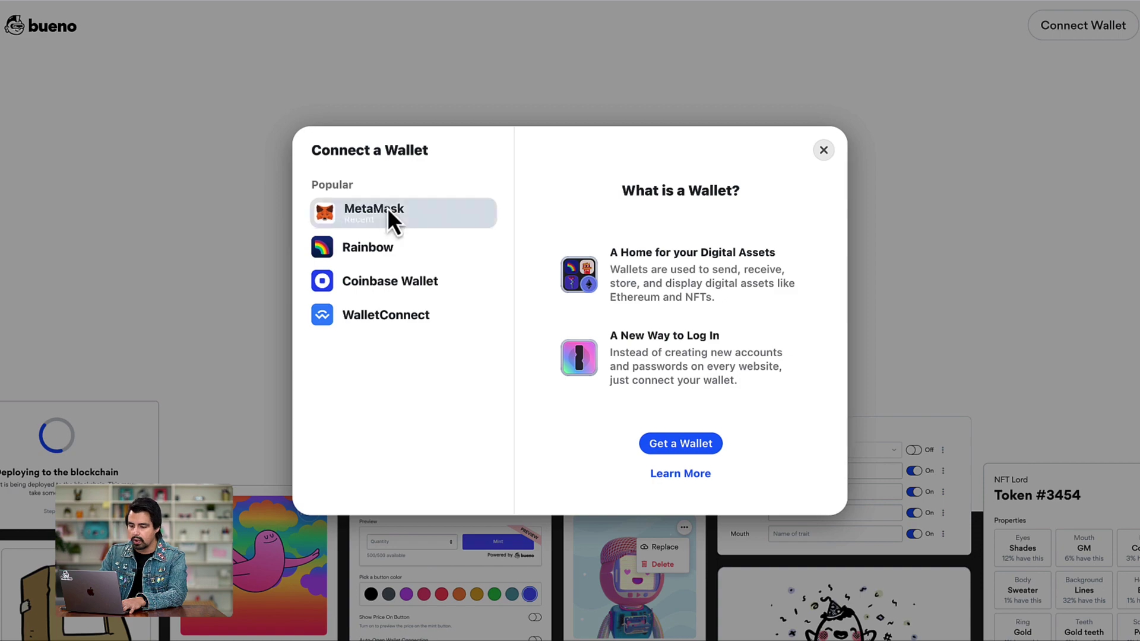
{"action": "left_click", "coordinate": [261, 236]}
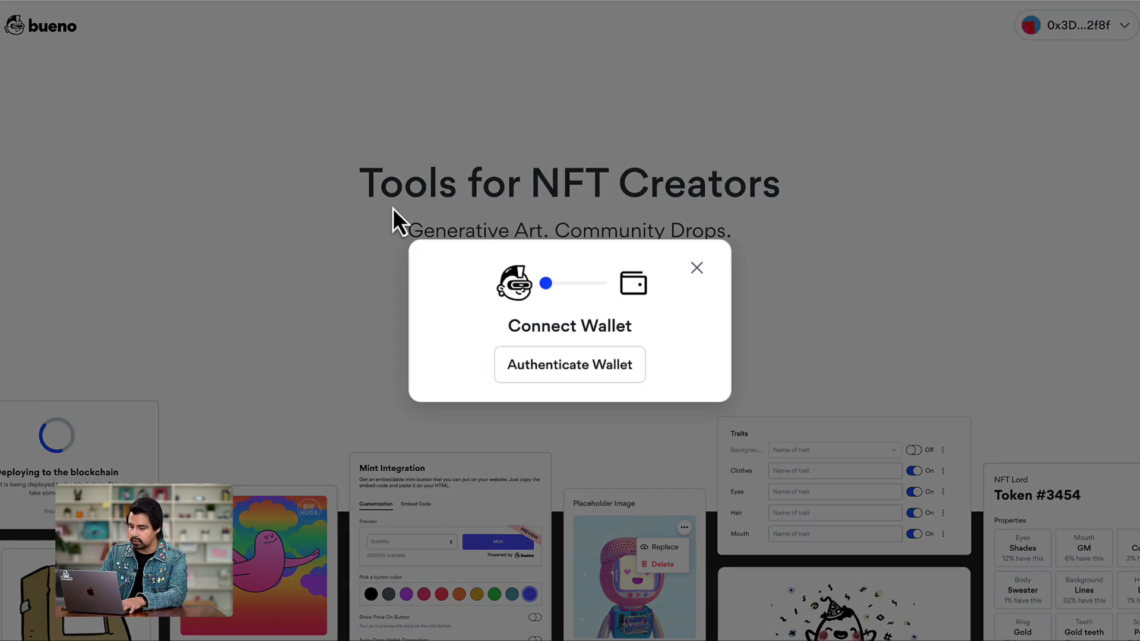
{"action": "left_click", "coordinate": [573, 364]}
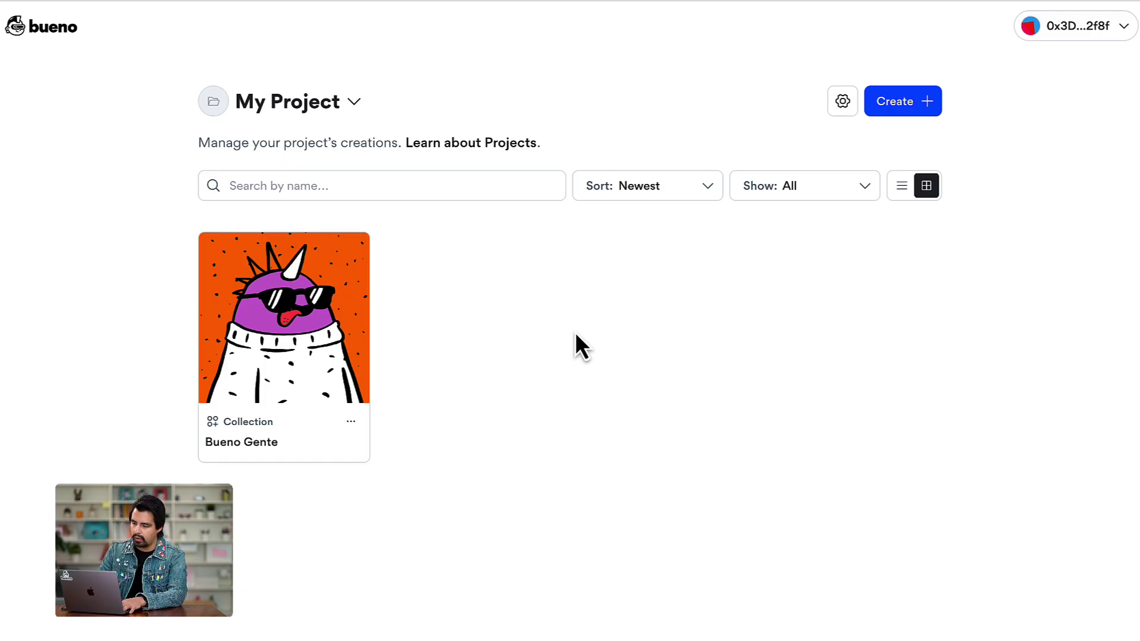
{"action": "left_click", "coordinate": [918, 112]}
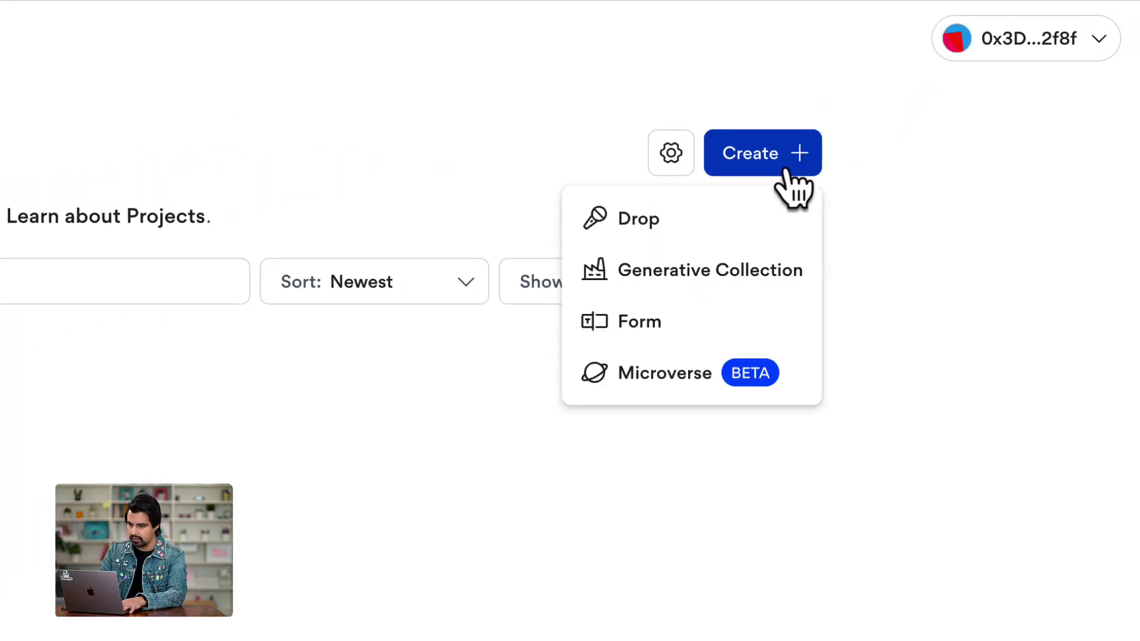
- Create a new Drop and upload Moon Animated.mp4 from Finder as its artwork
{"action": "left_click", "coordinate": [722, 218]}
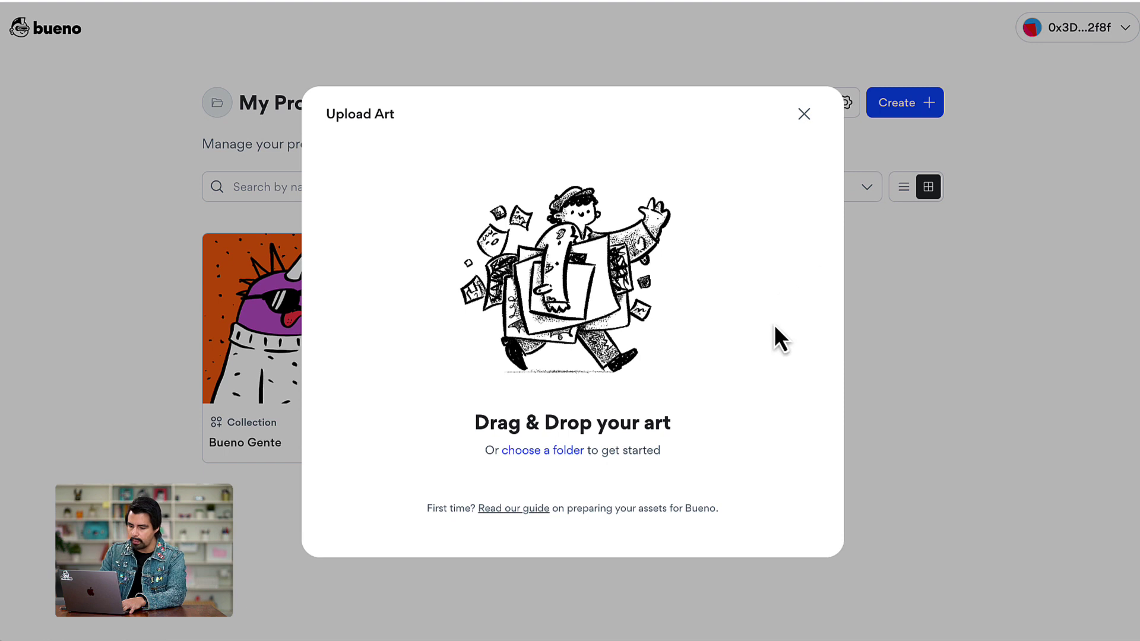
{"action": "mouse_move", "coordinate": [842, 606]}
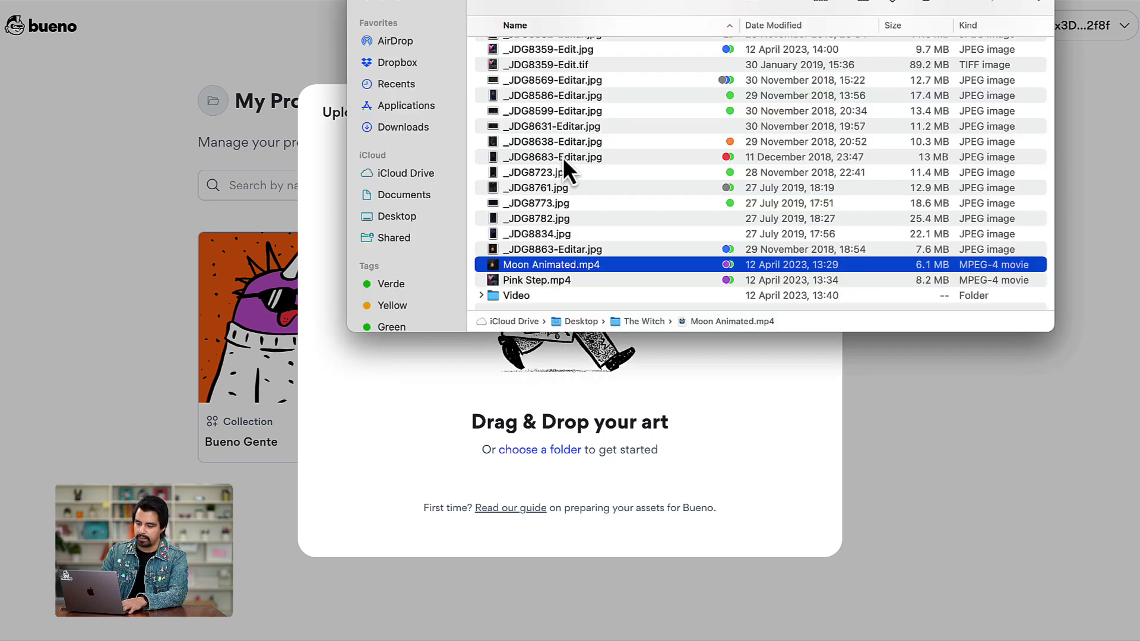
{"action": "left_click_drag", "start_coordinate": [527, 267], "coordinate": [456, 406]}
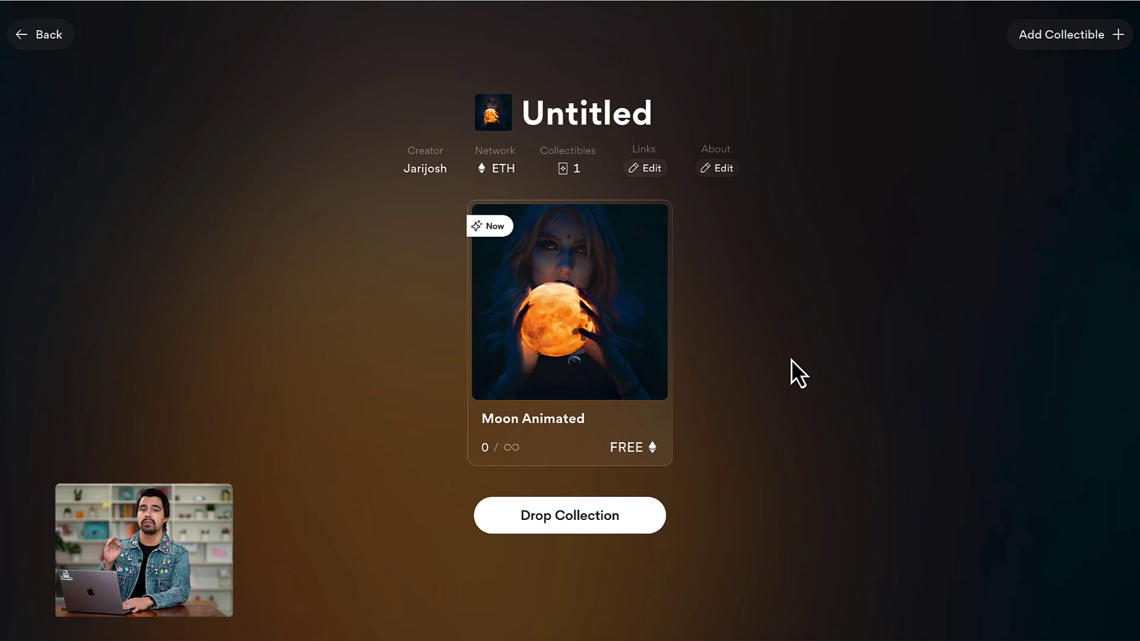
- Keep the network on Ethereum and name the collection 'The Witch'
{"action": "left_click", "coordinate": [580, 112]}
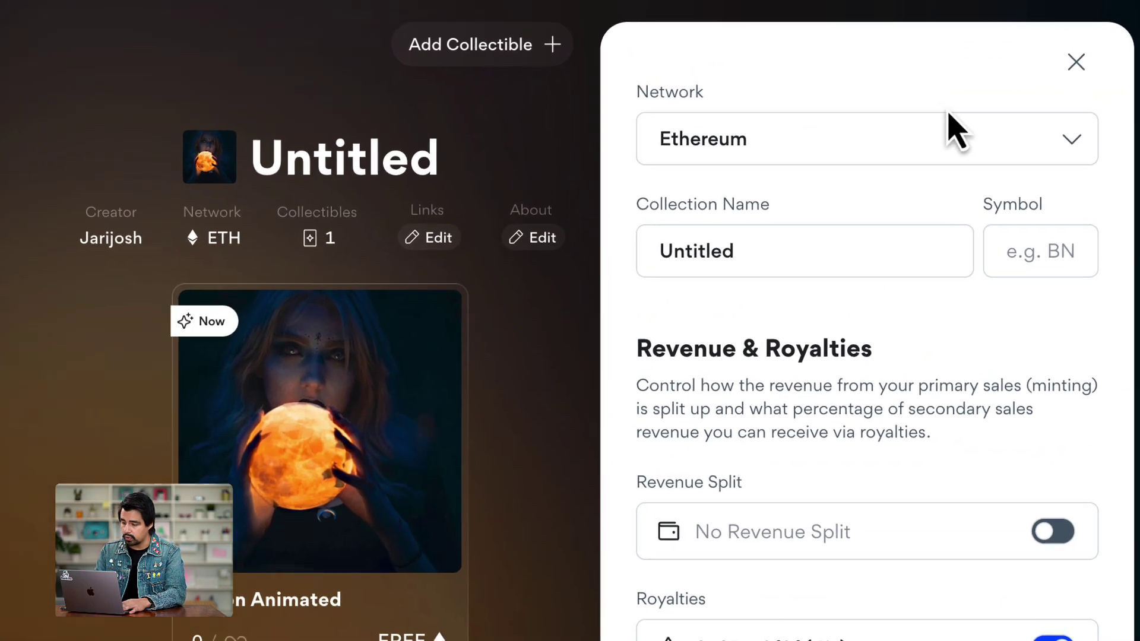
{"action": "left_click", "coordinate": [1011, 99]}
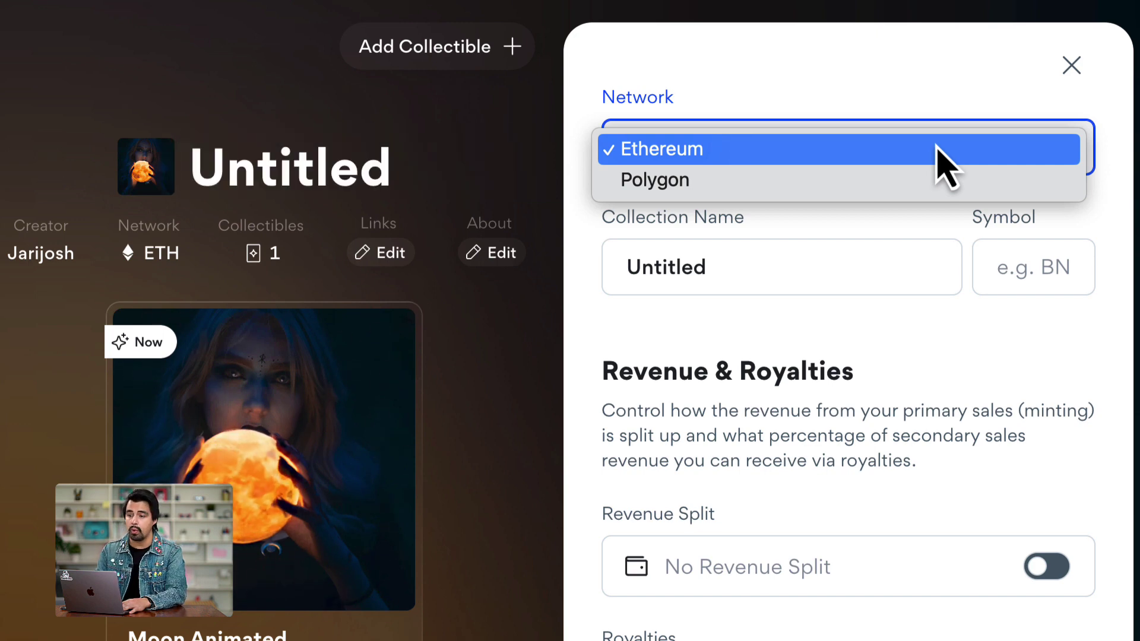
{"action": "left_click", "coordinate": [938, 148]}
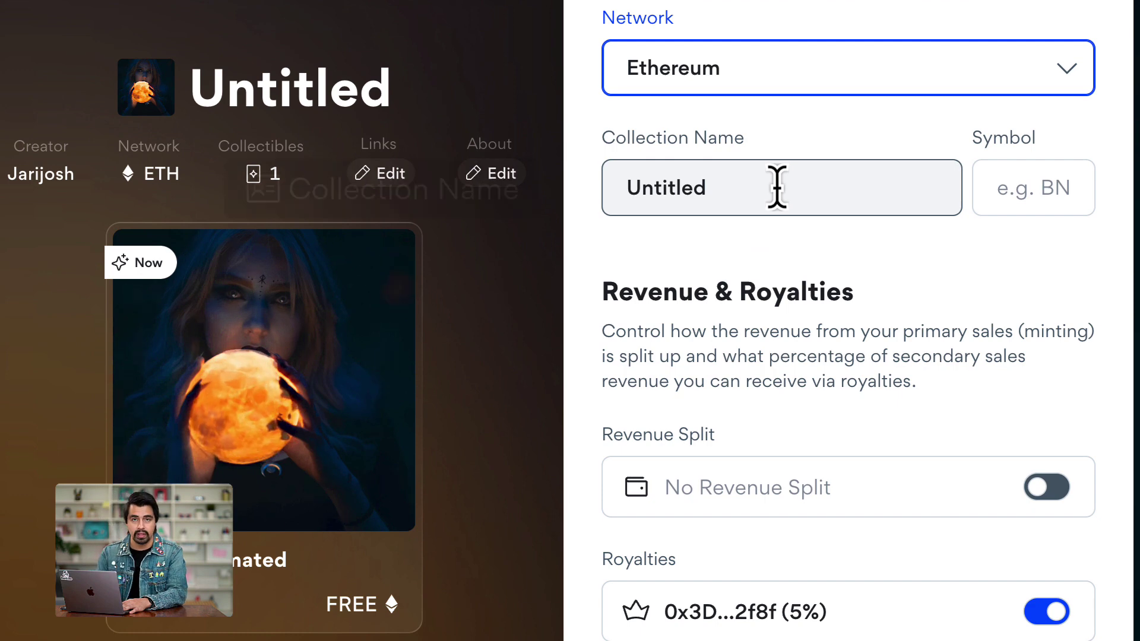
{"action": "double_click", "coordinate": [778, 188]}
{"action": "key", "text": "BackSpace"}
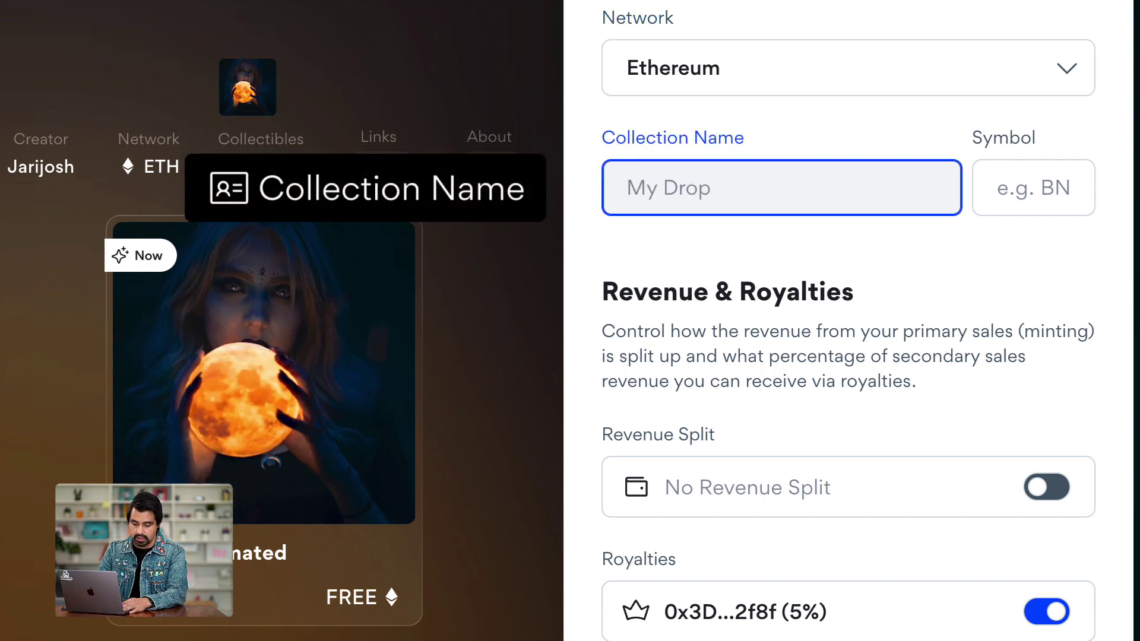
{"action": "type", "text": "The W"}
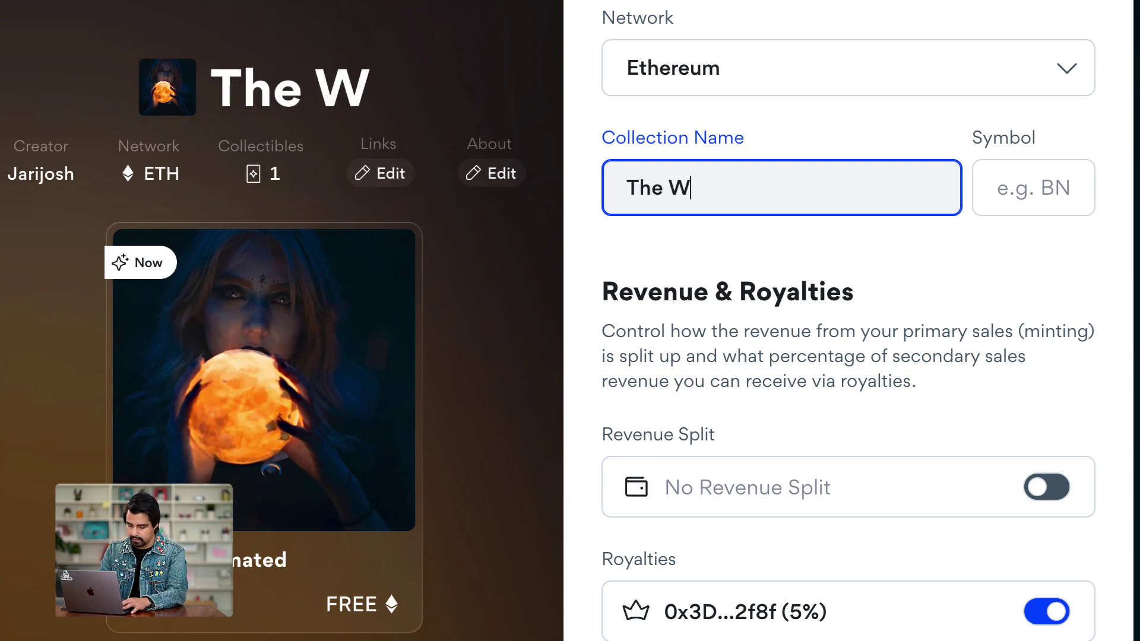
{"action": "type", "text": "itch"}
- Set the symbol to TWC and leave revenue split turned off
{"action": "left_click", "coordinate": [1030, 205]}
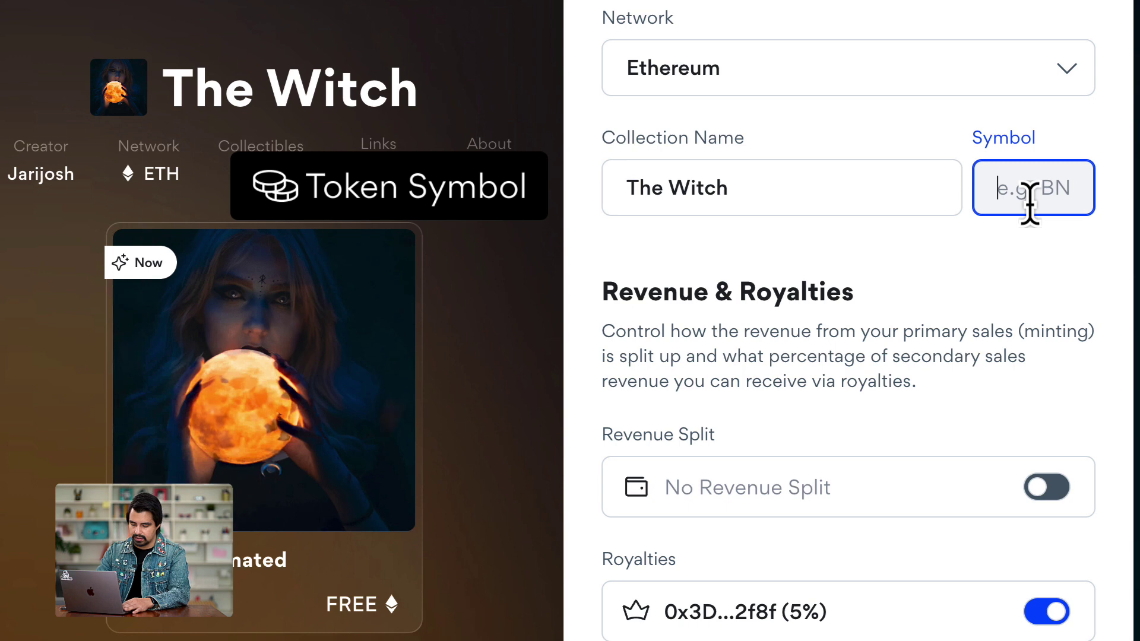
{"action": "type", "text": "TWC"}
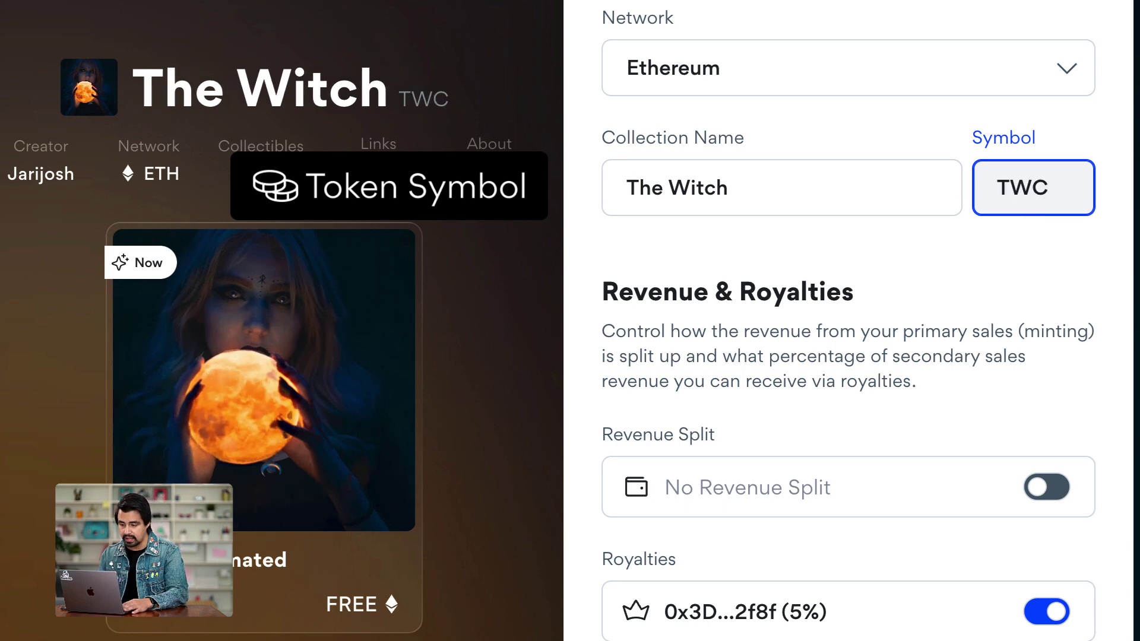
{"action": "left_click", "coordinate": [929, 415]}
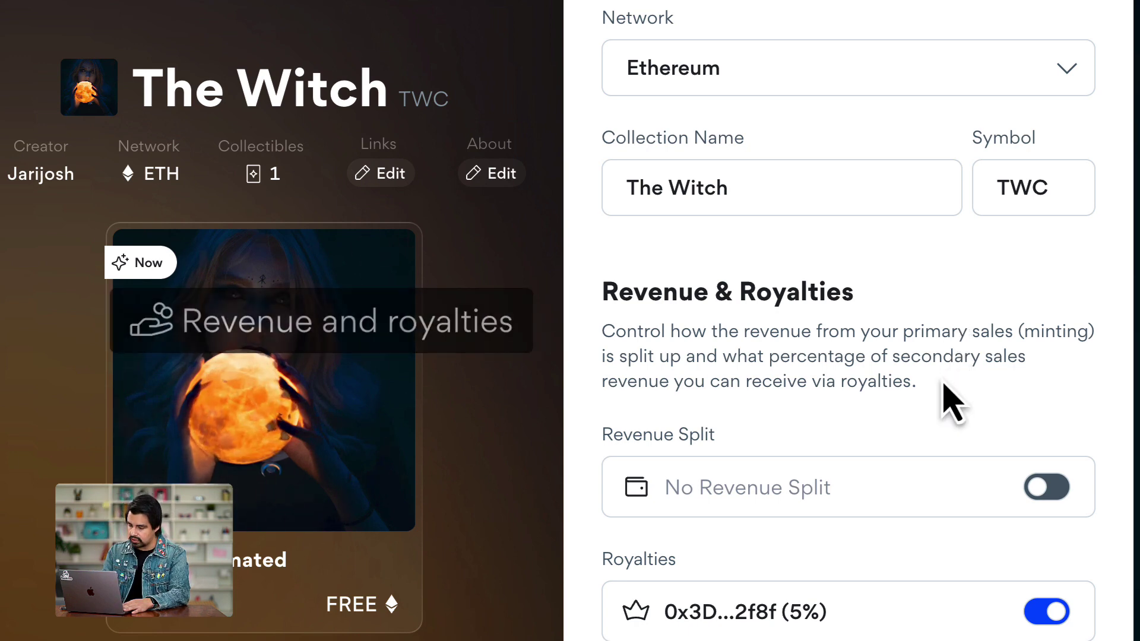
{"action": "left_click", "coordinate": [1061, 491]}
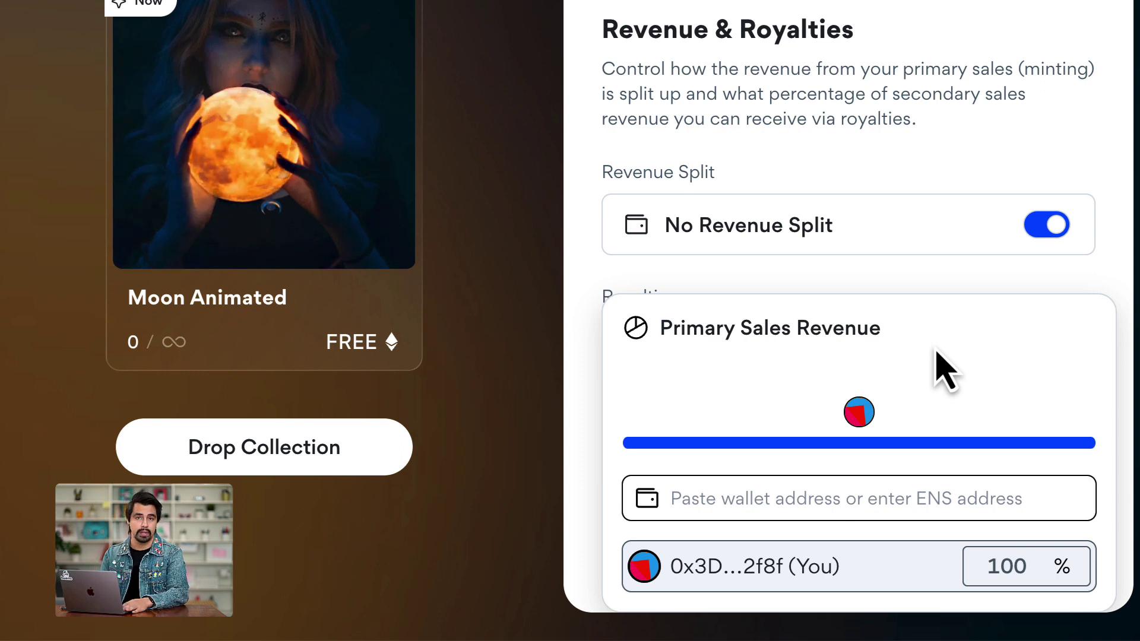
{"action": "left_click", "coordinate": [966, 178]}
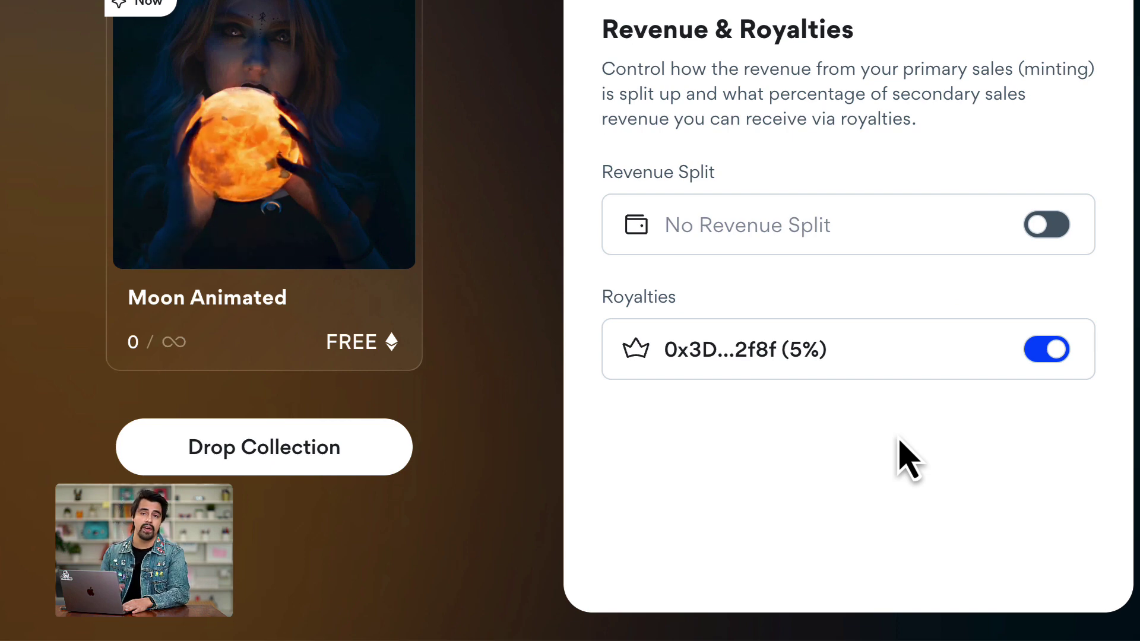
{"action": "left_click", "coordinate": [484, 154]}
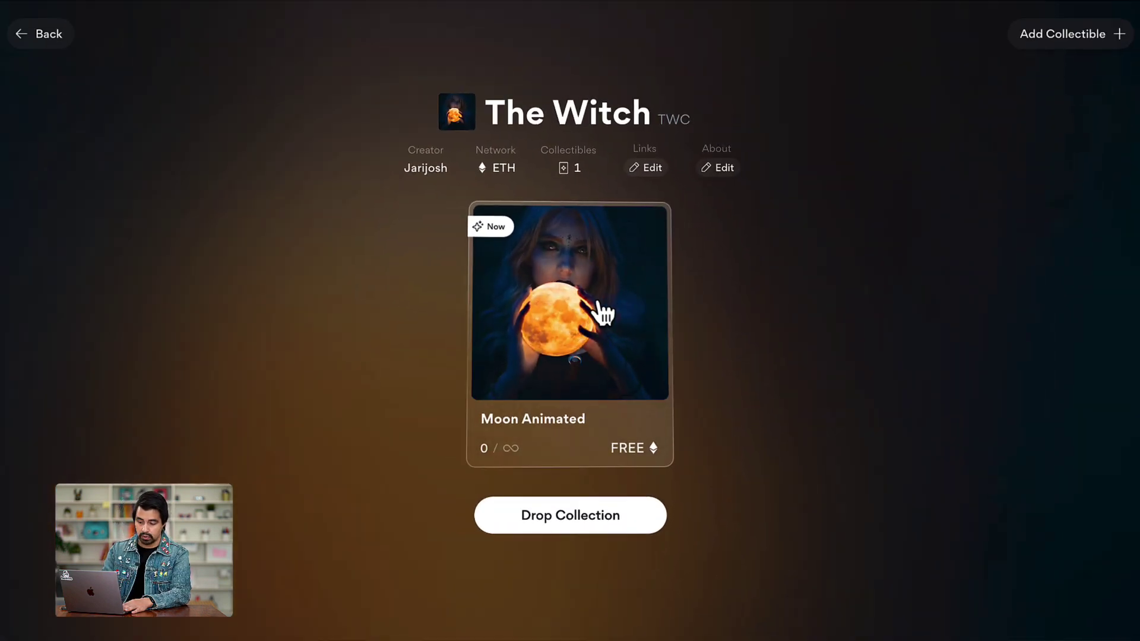
- Rename the collectible 'The Witch and the Moon' and paste in its description
{"action": "left_click", "coordinate": [579, 317]}
{"action": "left_click", "coordinate": [973, 242]}
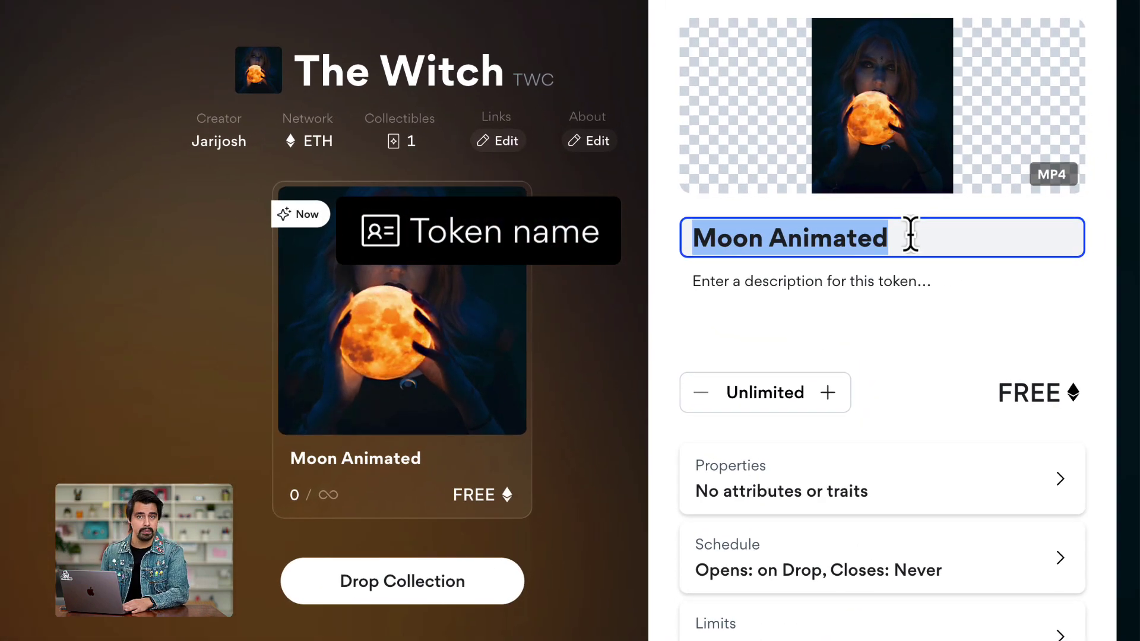
{"action": "key", "text": "BackSpace"}
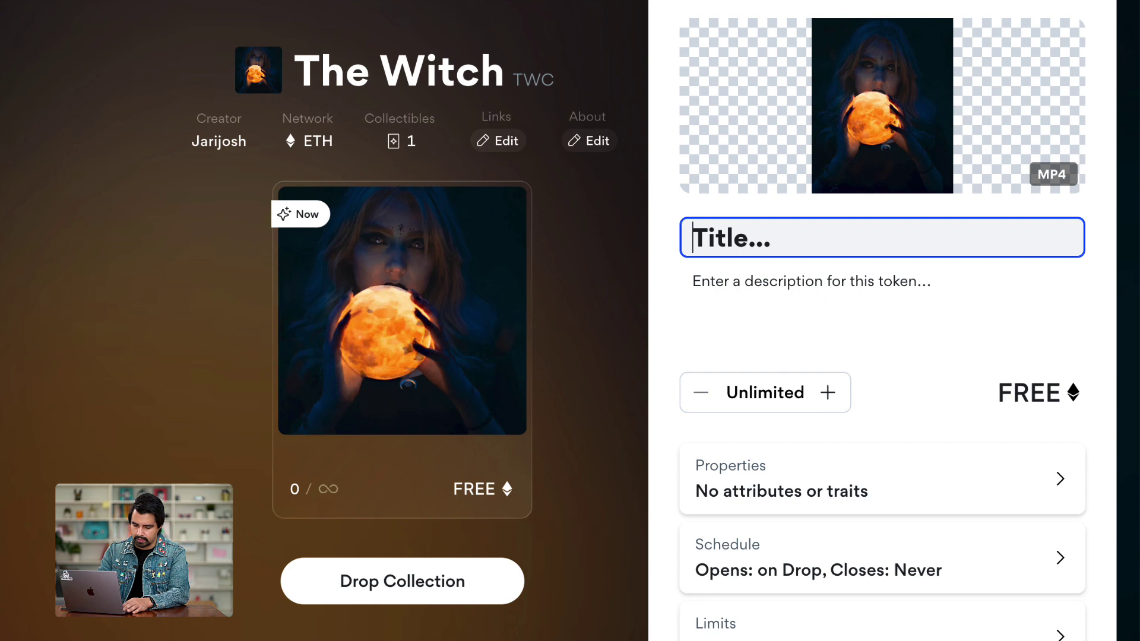
{"action": "type", "text": "Th"}
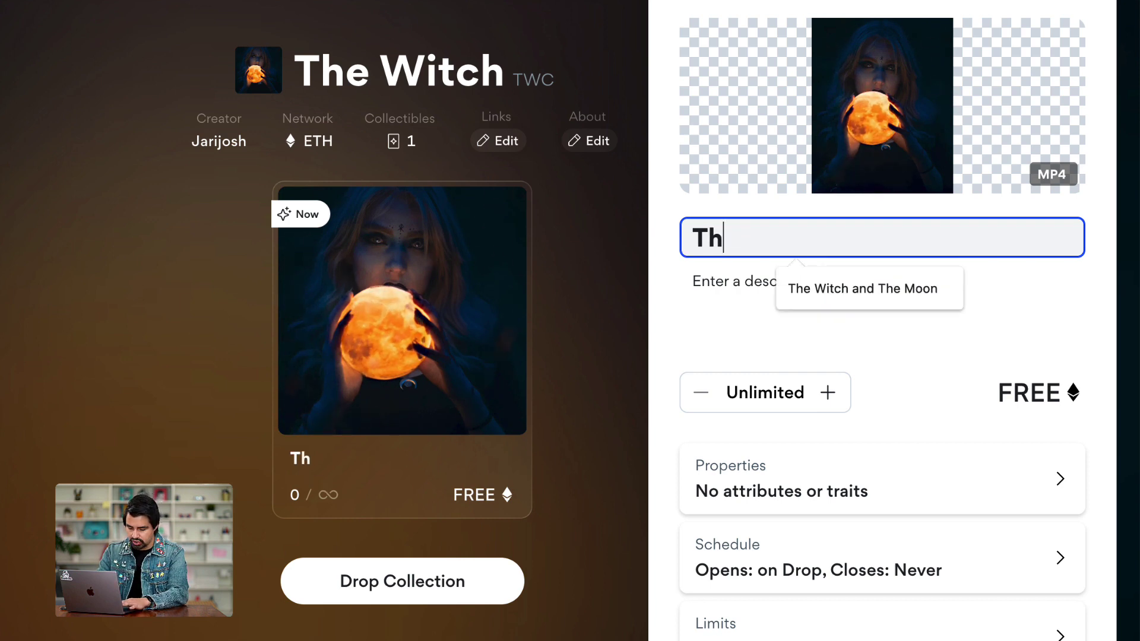
{"action": "type", "text": "e Wit"}
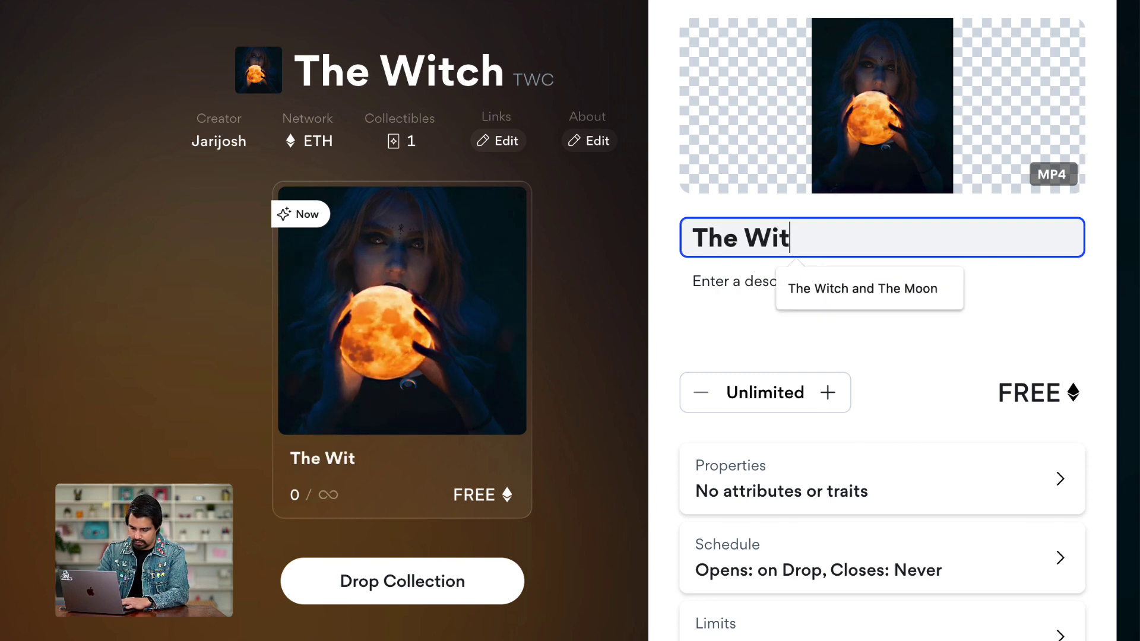
{"action": "type", "text": "ch and t"}
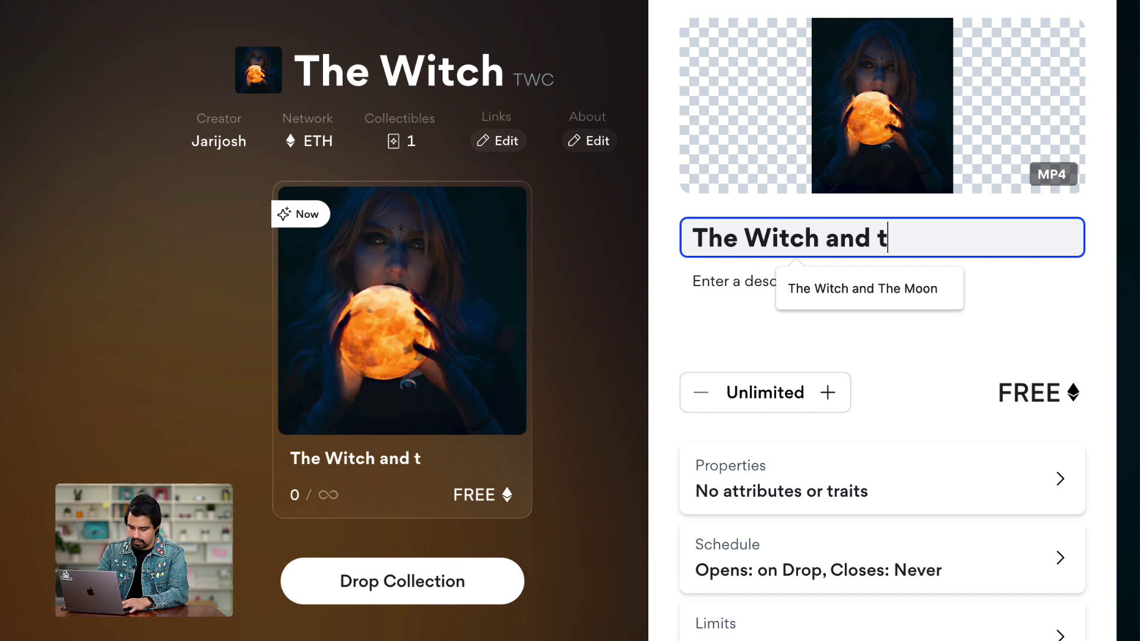
{"action": "type", "text": "he MO"}
{"action": "key", "text": "BackSpace"}
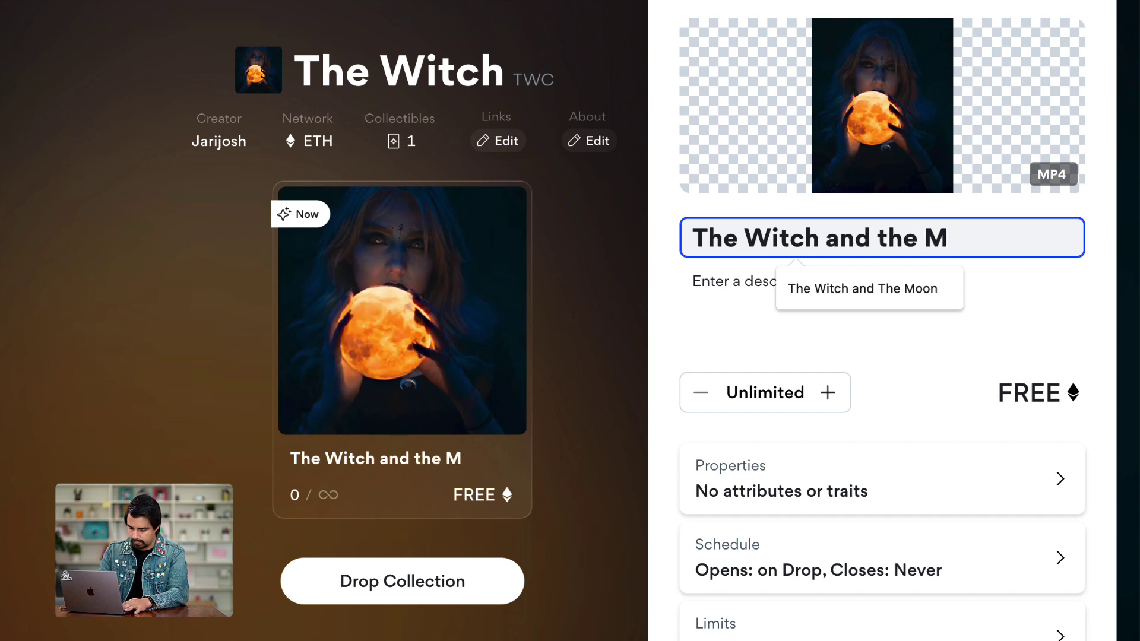
{"action": "type", "text": "oon"}
{"action": "left_click", "coordinate": [850, 324]}
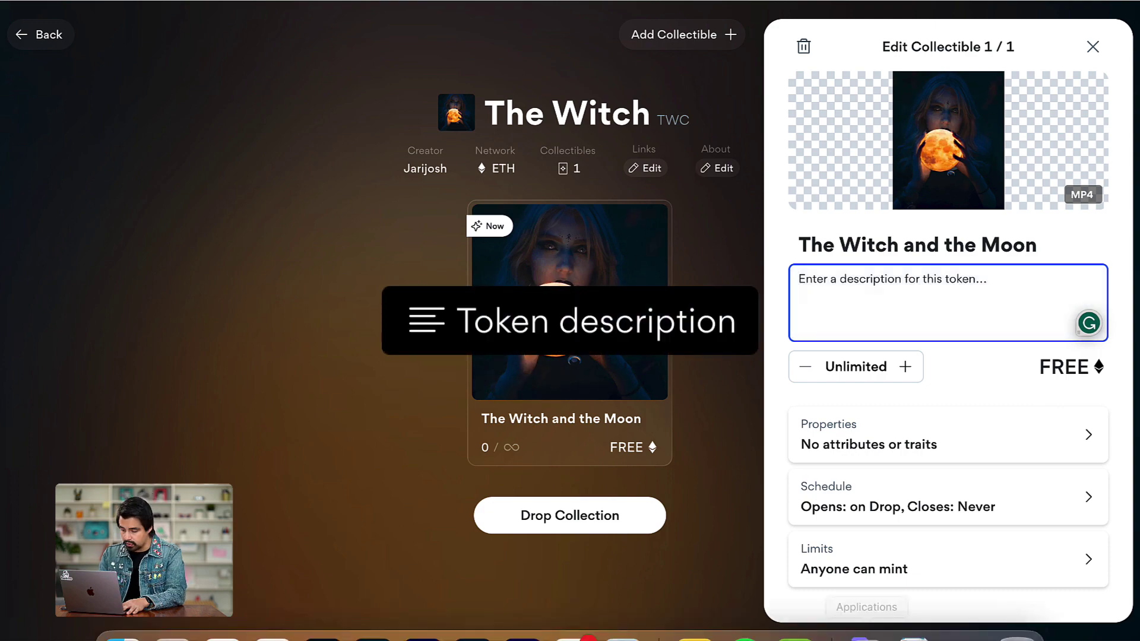
{"action": "type", "text": "The witch held the moon in her outstretched hand, feeling its pulsing energy flow through her veins. She whispered a prayer of gratitude."}
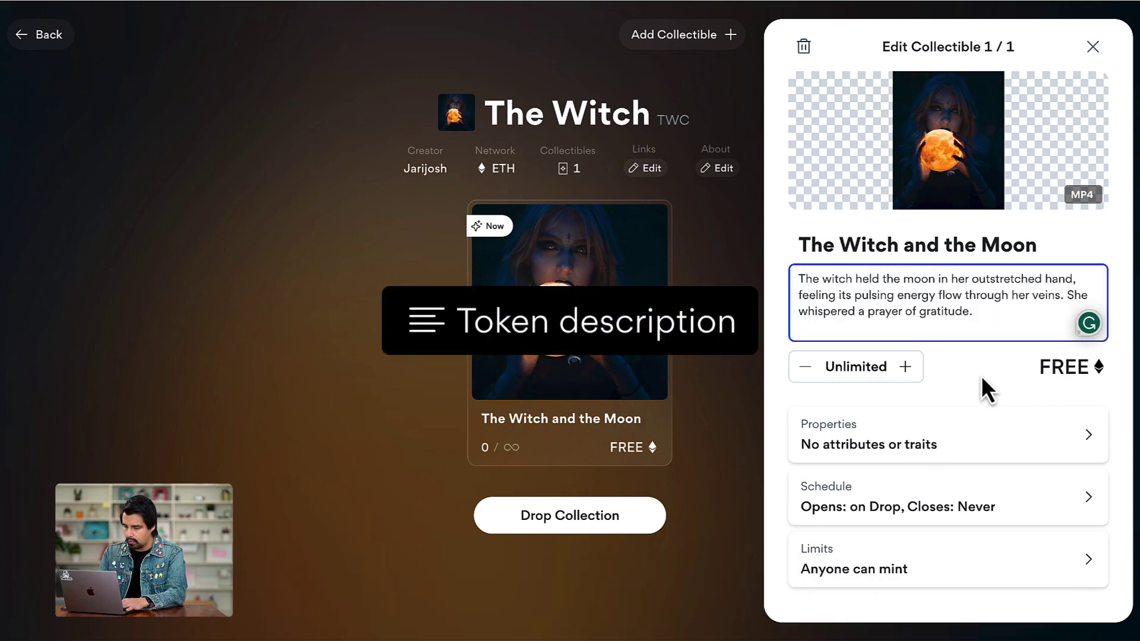
{"action": "left_click", "coordinate": [866, 374]}
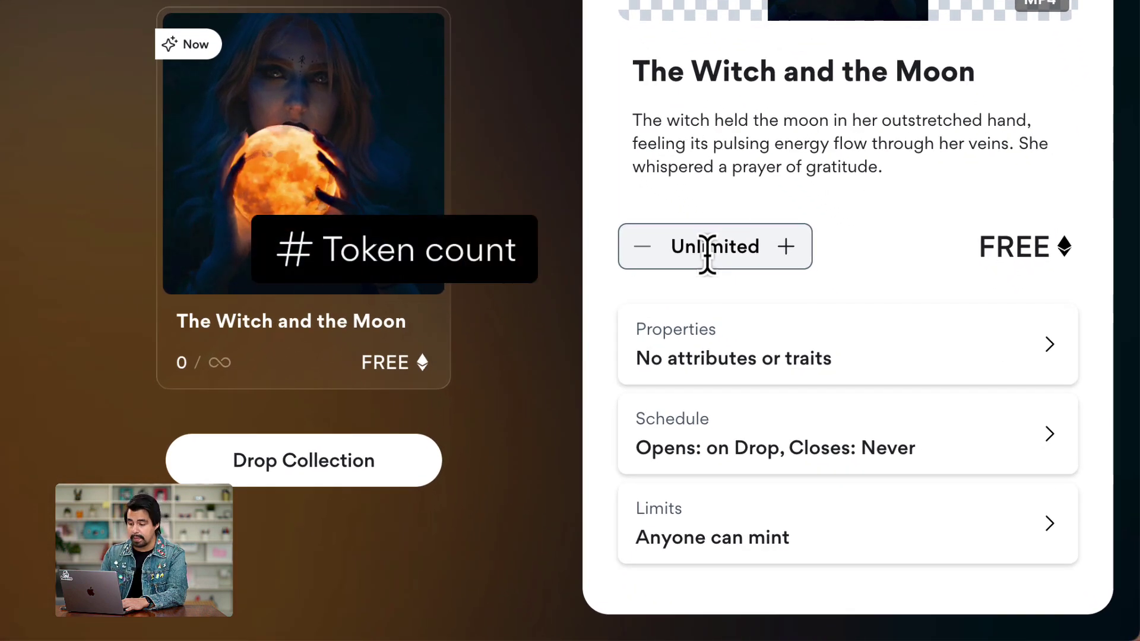
- Set the token count to 333 and the price to 0.015 ETH
{"action": "left_click", "coordinate": [708, 254]}
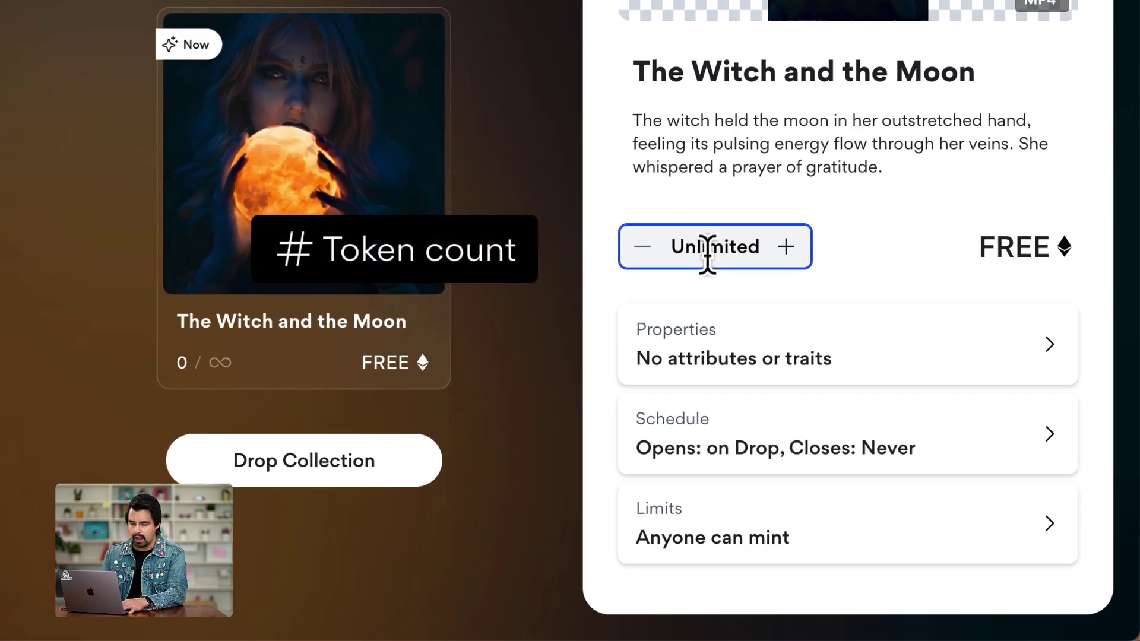
{"action": "type", "text": "3"}
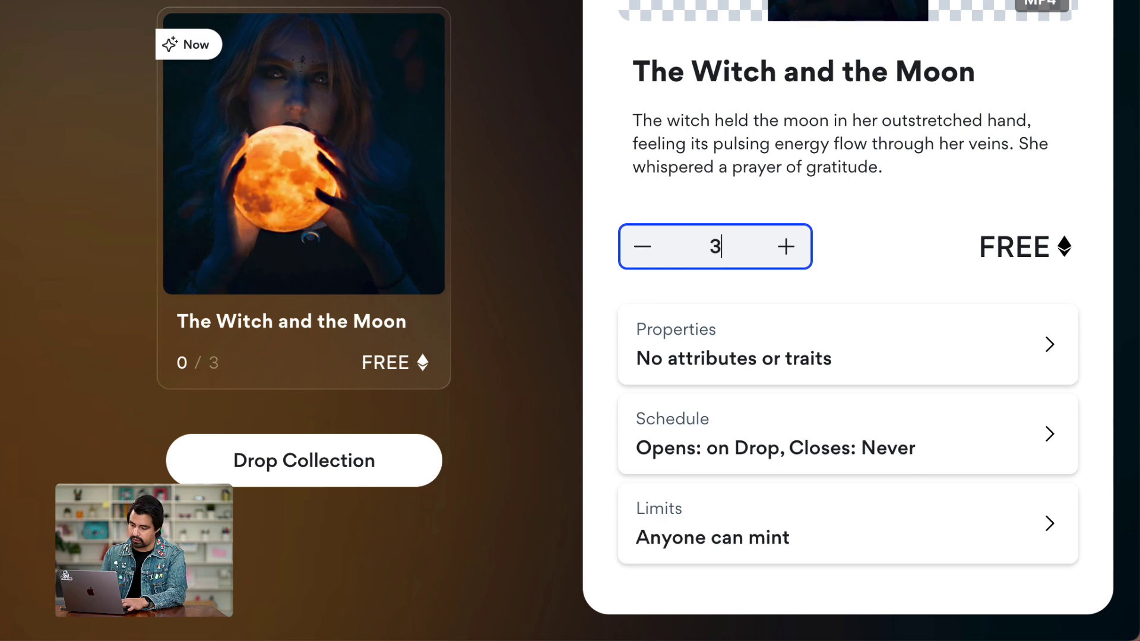
{"action": "type", "text": "33"}
{"action": "left_click", "coordinate": [991, 257]}
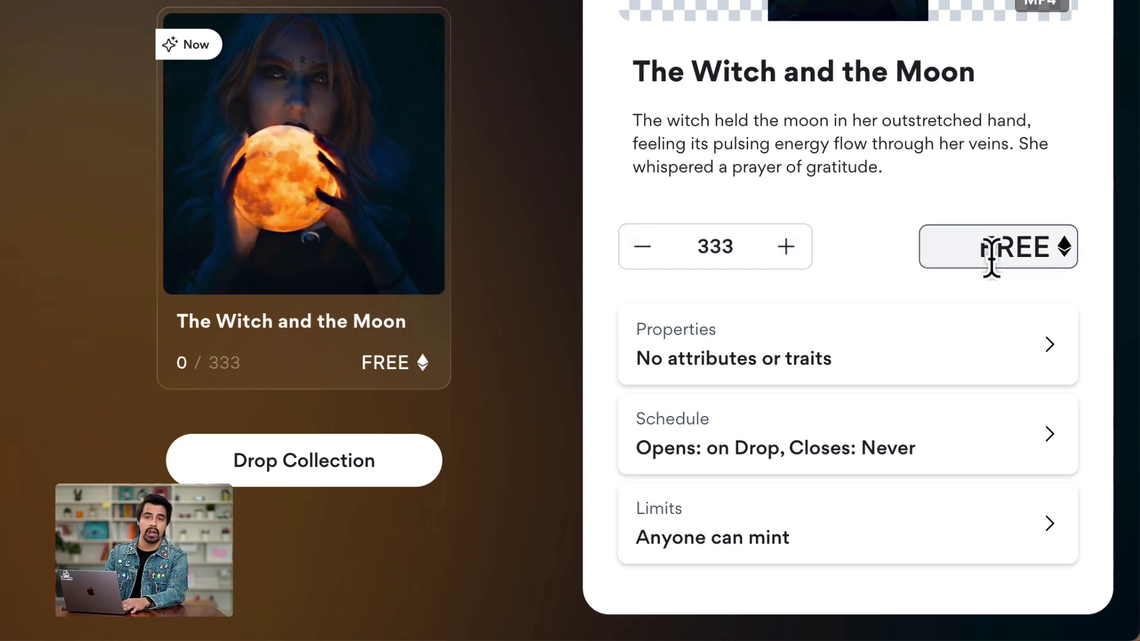
{"action": "left_click", "coordinate": [996, 259]}
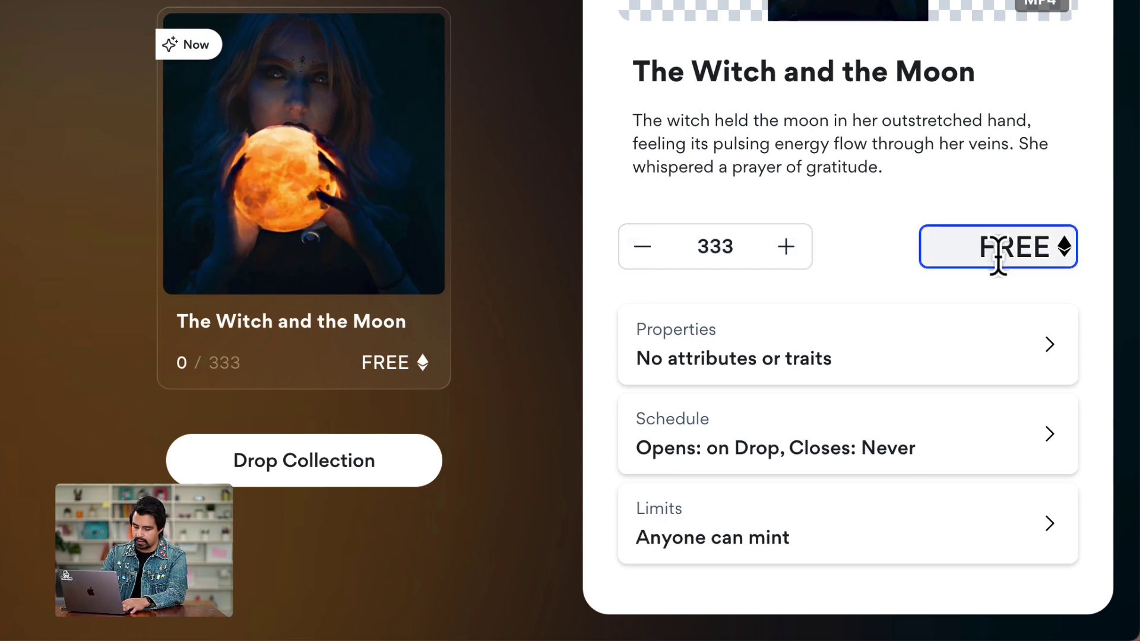
{"action": "type", "text": "0.01"}
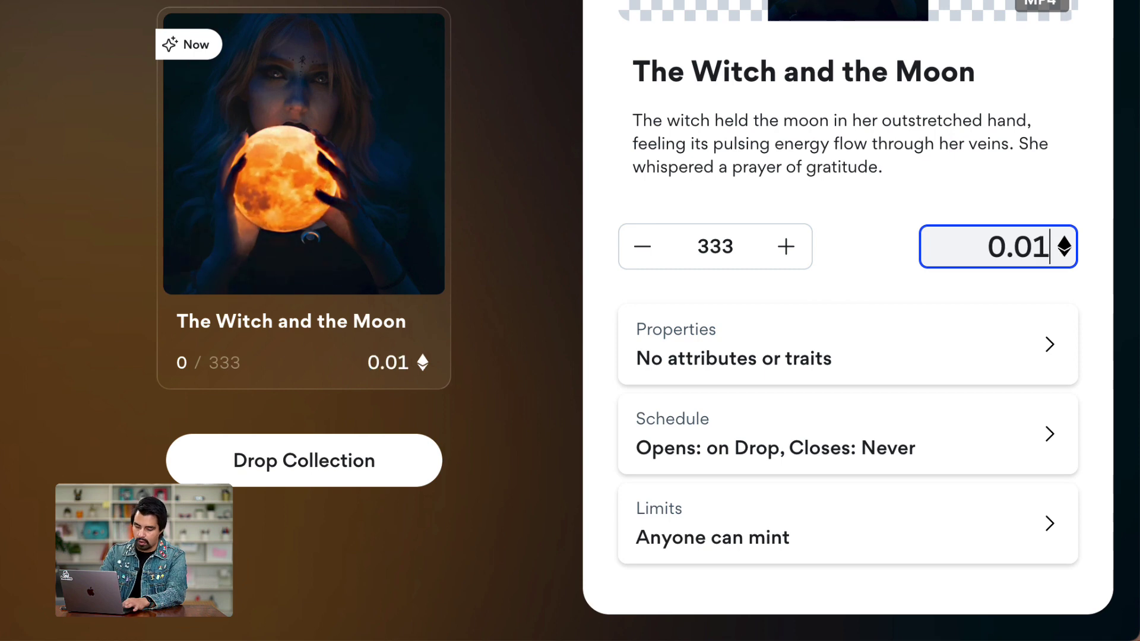
{"action": "type", "text": "5"}
- Confirm the 0.015 ETH price and add a Witch property with the character's name
{"action": "key", "text": "Return"}
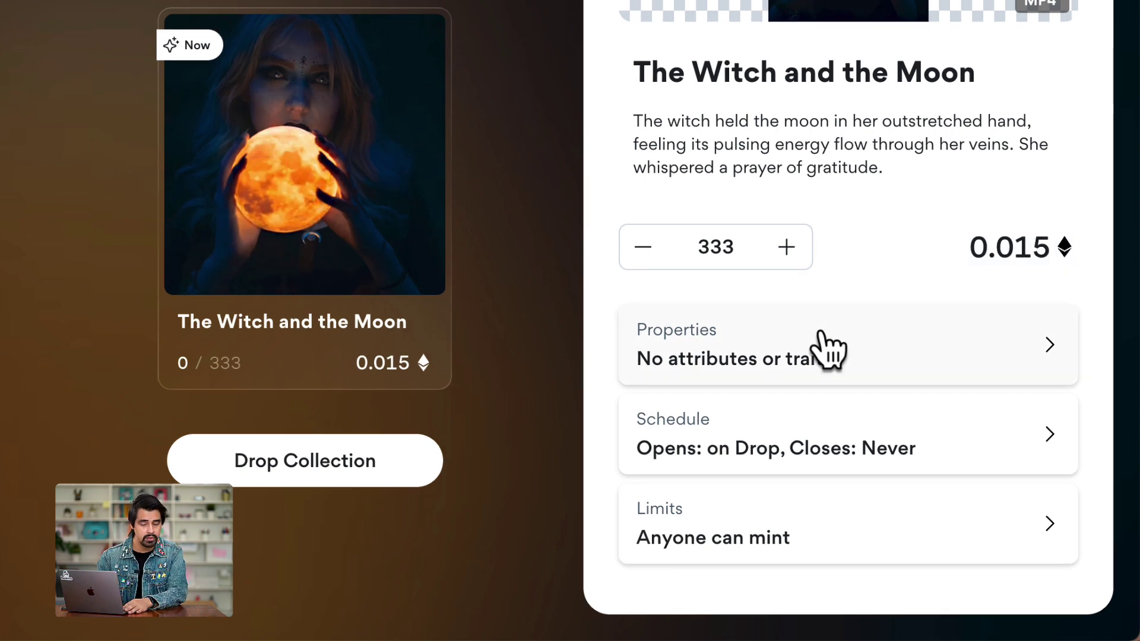
{"action": "left_click", "coordinate": [829, 350]}
{"action": "type", "text": "Wit"}
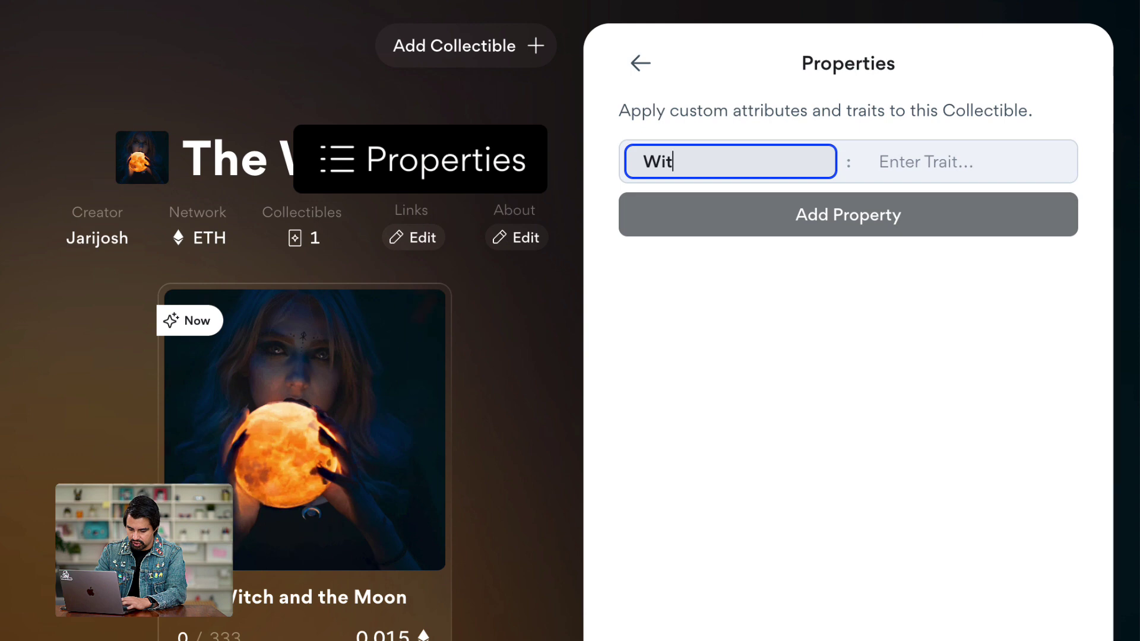
{"action": "type", "text": "ch"}
{"action": "left_click", "coordinate": [961, 164]}
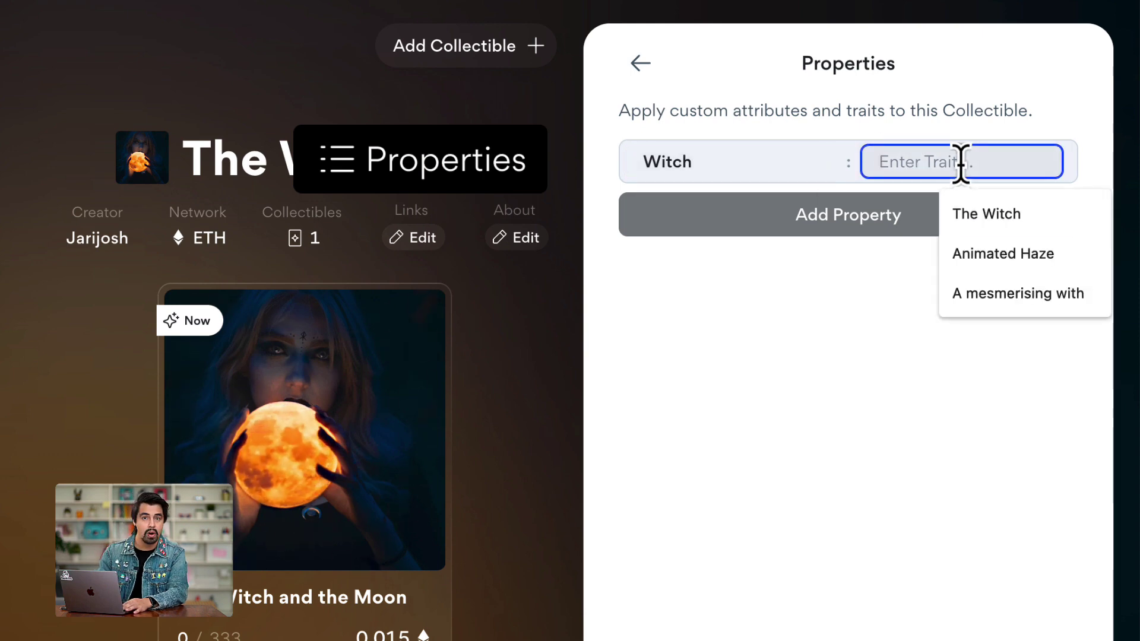
{"action": "type", "text": "Karen"}
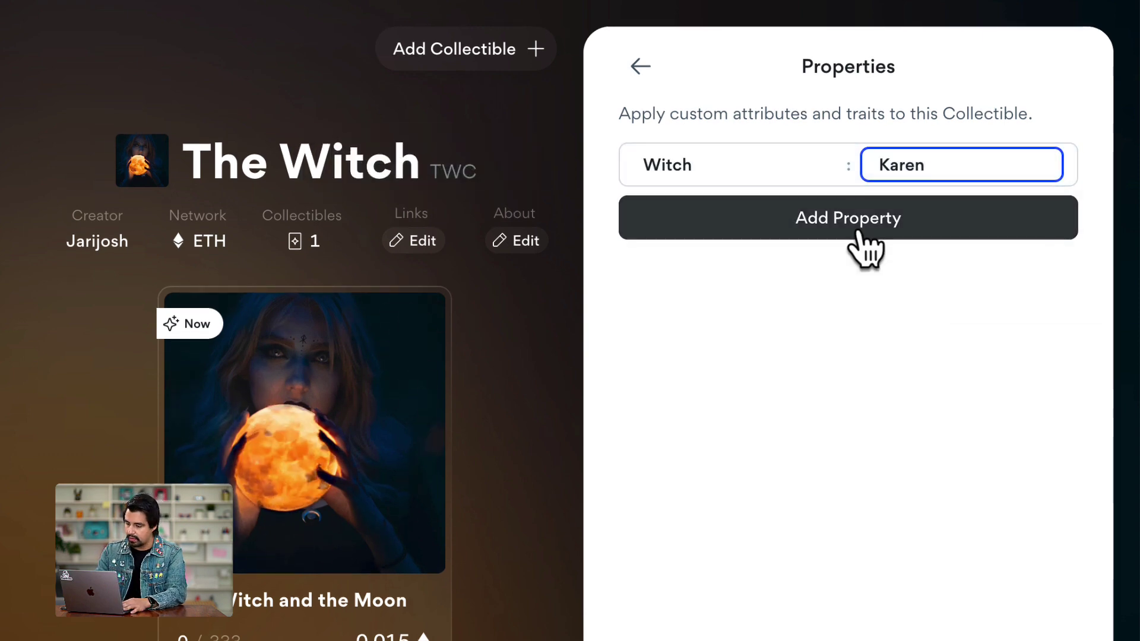
{"action": "left_click", "coordinate": [861, 234]}
- Add the Animated: Moon and Mood: Blue mood properties
{"action": "left_click", "coordinate": [743, 215]}
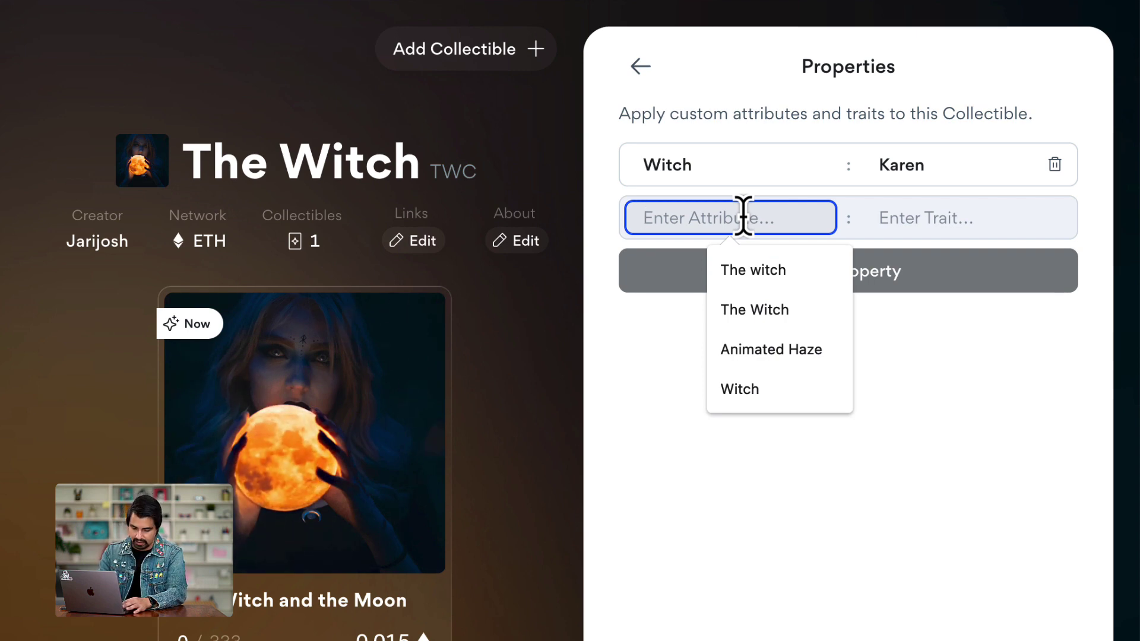
{"action": "type", "text": "Animated"}
{"action": "left_click", "coordinate": [947, 223]}
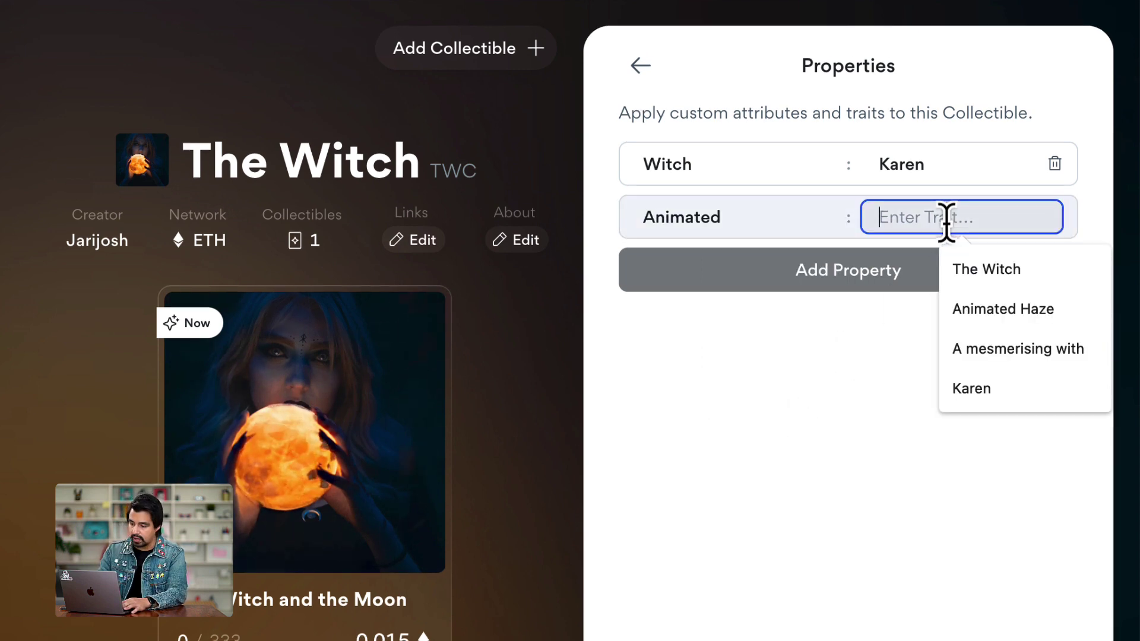
{"action": "type", "text": "Mo"}
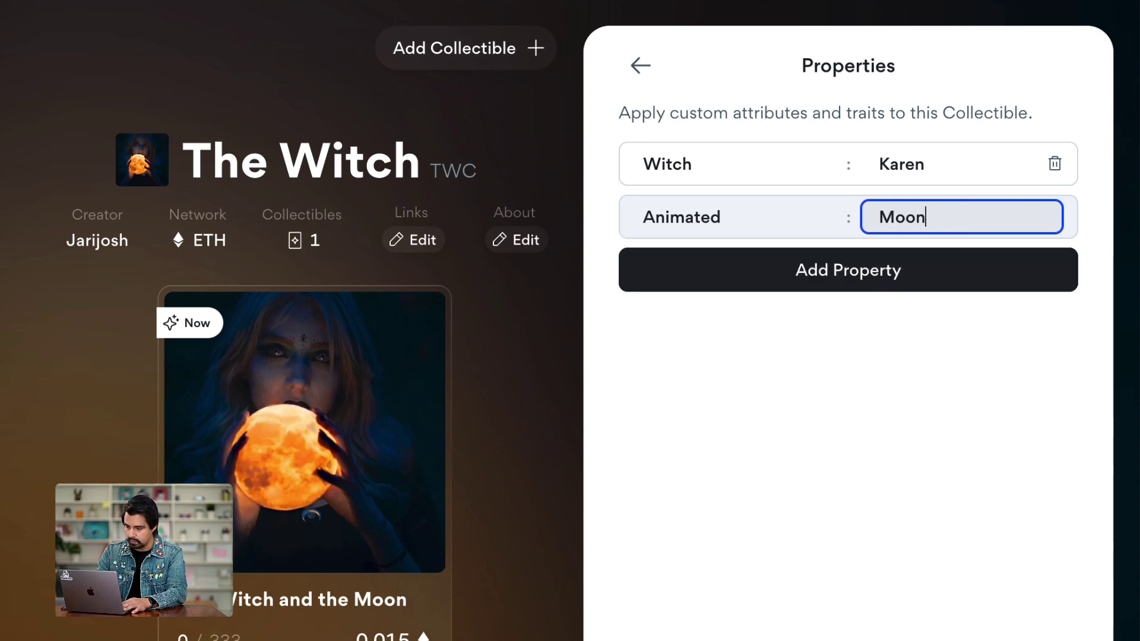
{"action": "type", "text": "on"}
{"action": "left_click", "coordinate": [792, 271]}
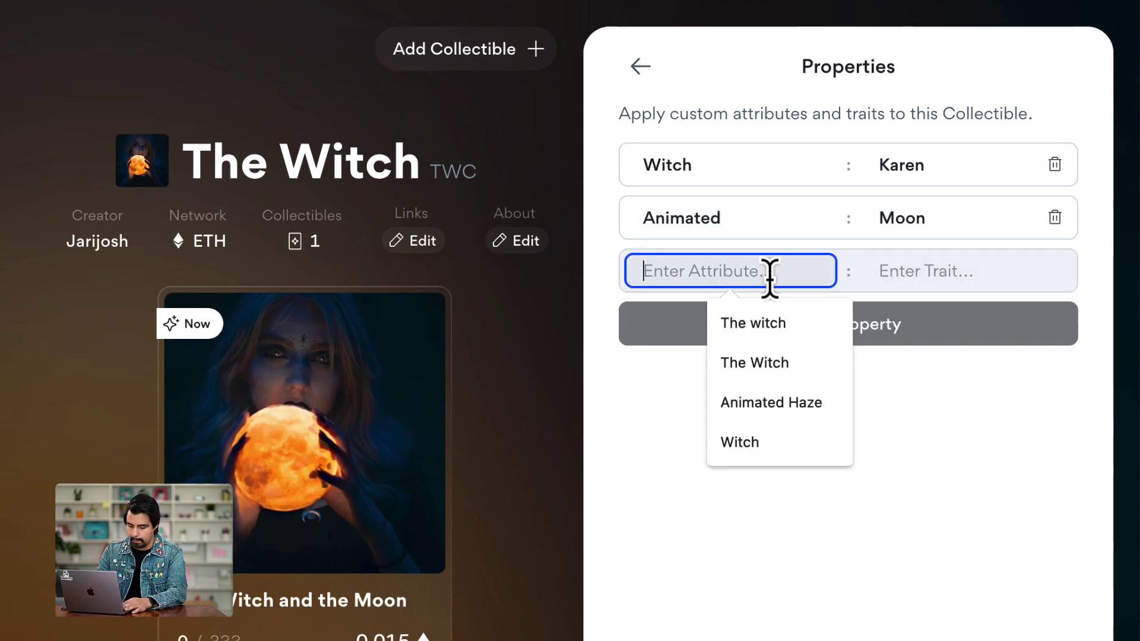
{"action": "type", "text": "B"}
{"action": "key", "text": "BackSpace"}
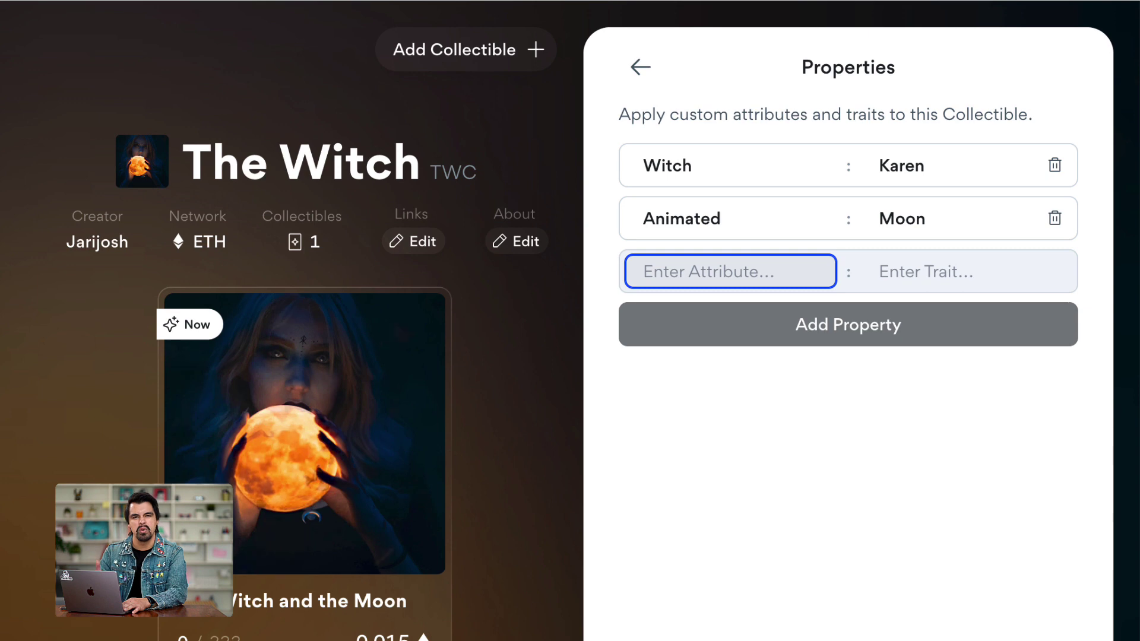
{"action": "type", "text": "Mood"}
{"action": "left_click", "coordinate": [985, 280]}
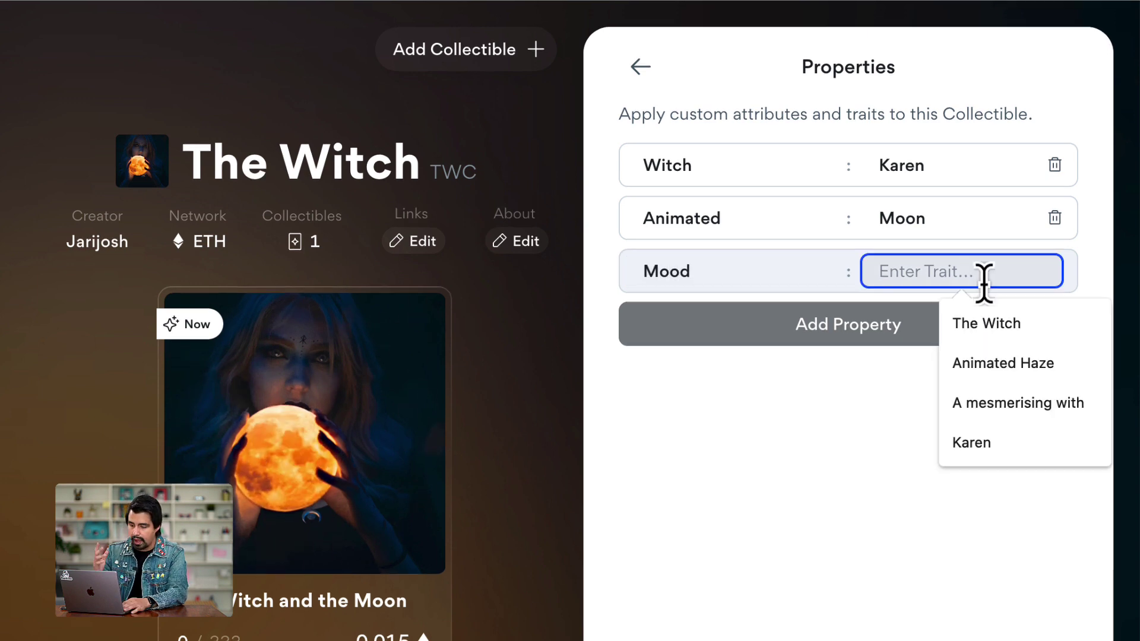
{"action": "type", "text": "Blue"}
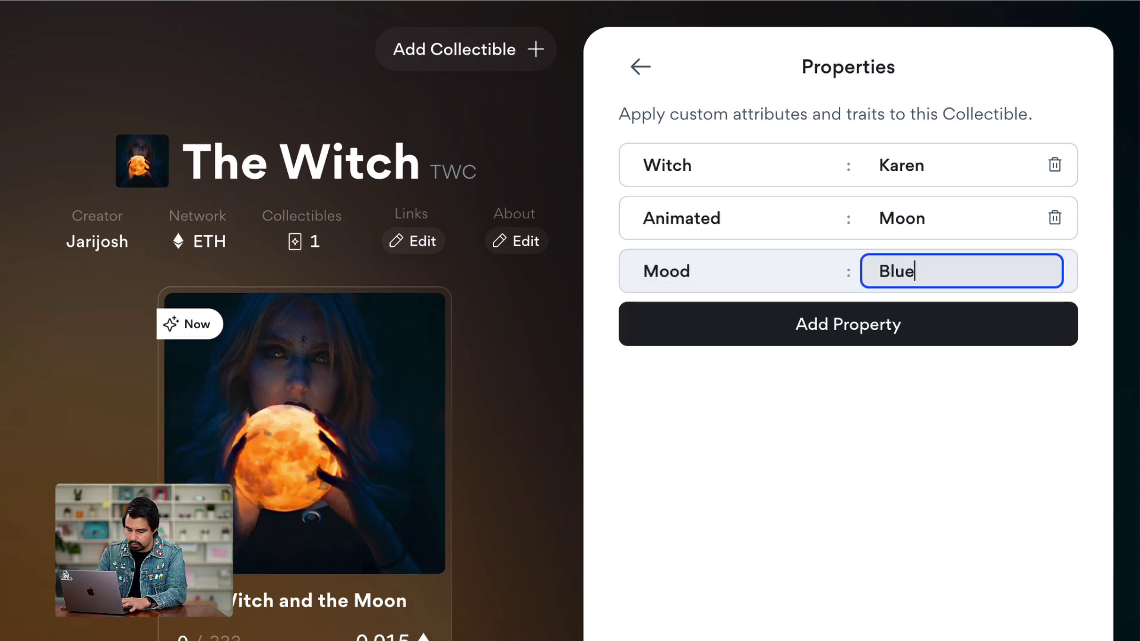
{"action": "type", "text": " mood"}
{"action": "key", "text": "Return"}
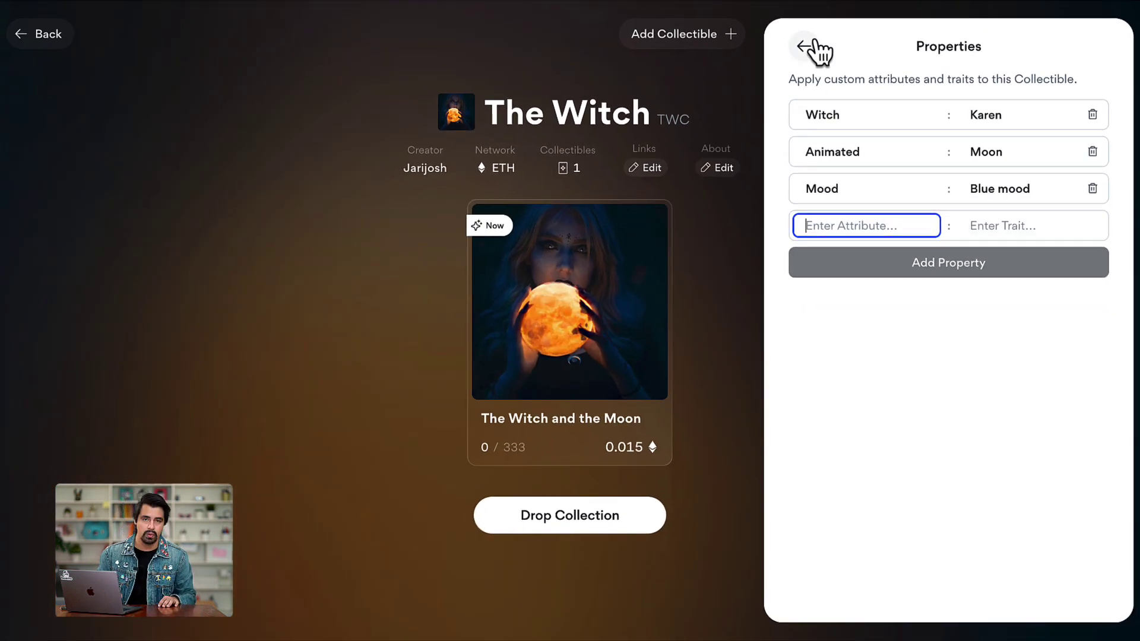
{"action": "left_click", "coordinate": [812, 45]}
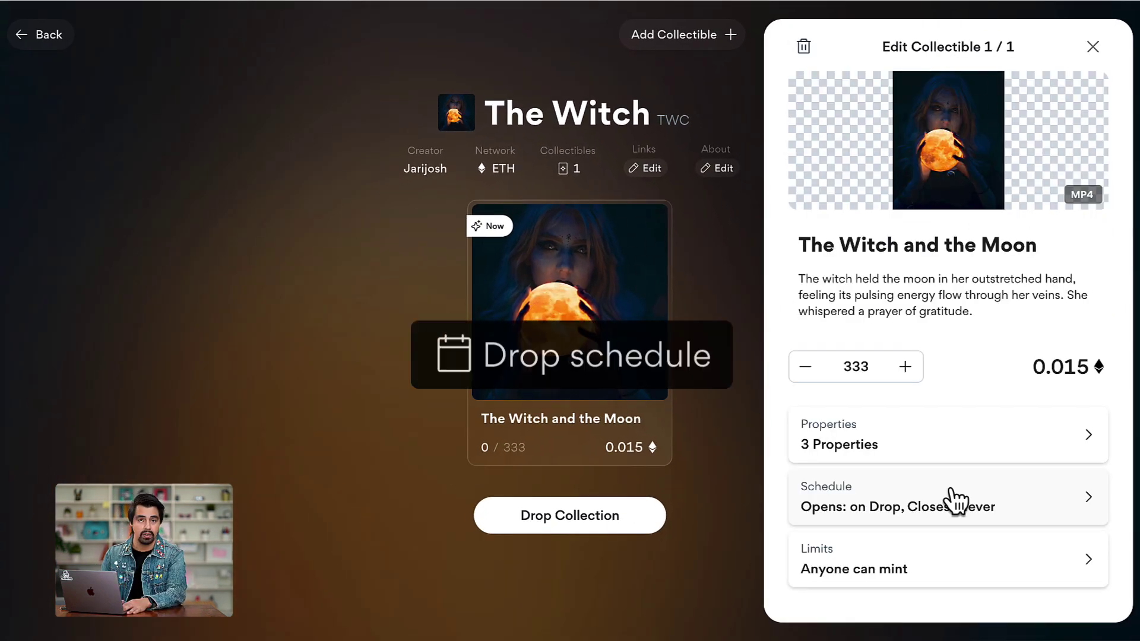
- Schedule minting to open on May 8 with no closing date
{"action": "left_click", "coordinate": [952, 493]}
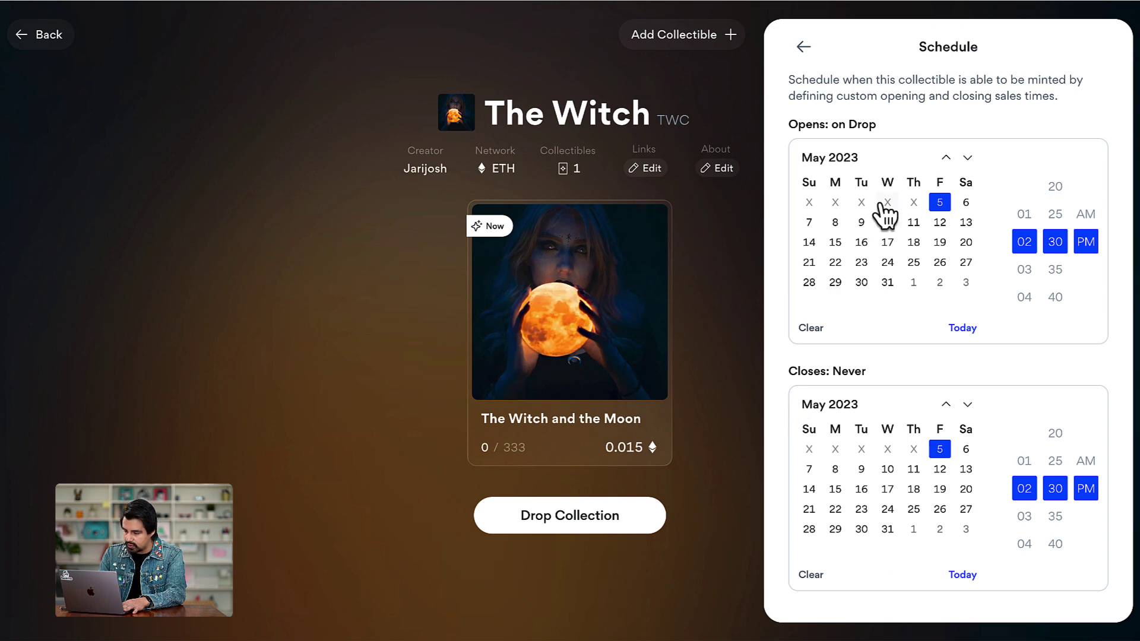
{"action": "left_click", "coordinate": [836, 223]}
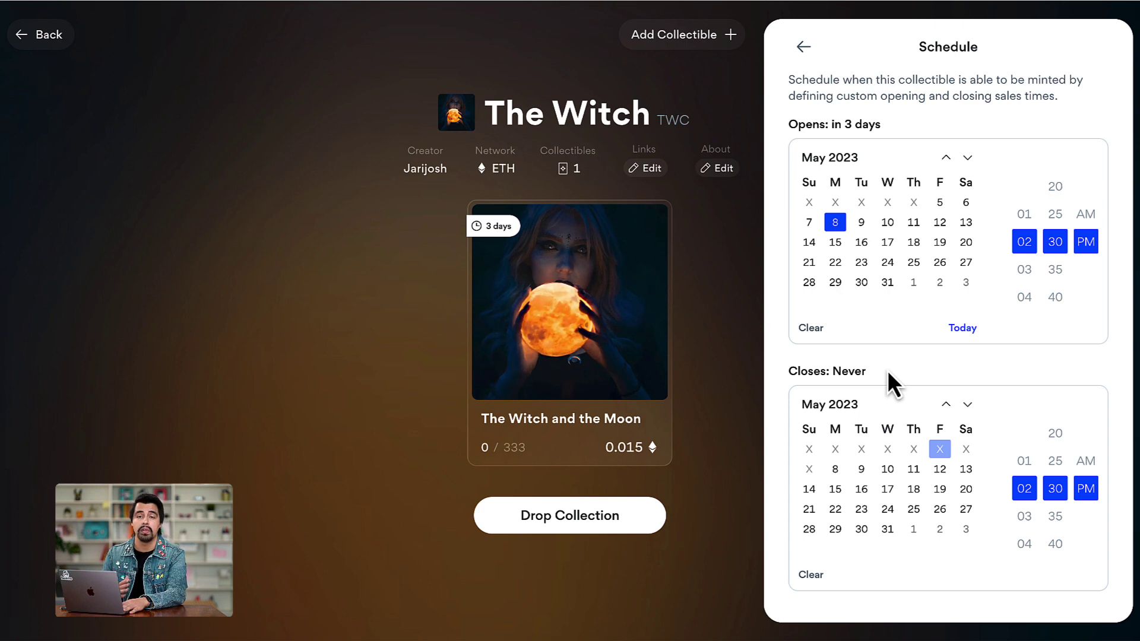
{"action": "key", "text": "Escape"}
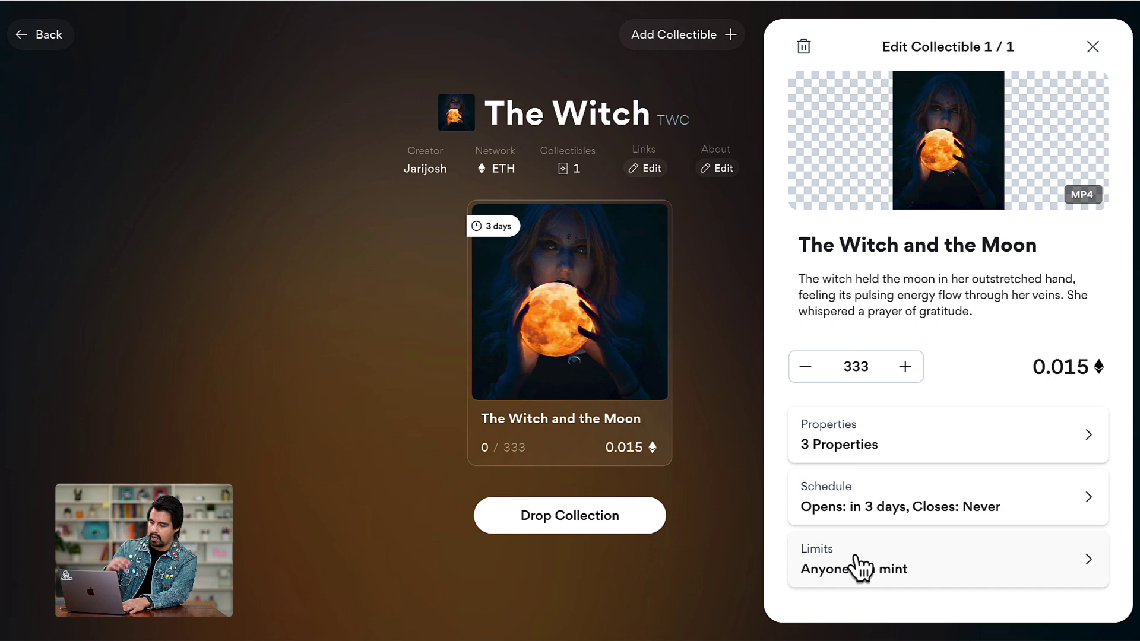
- Limit minting to 20 per wallet and close the Edit Collectible panel
{"action": "left_click", "coordinate": [859, 569]}
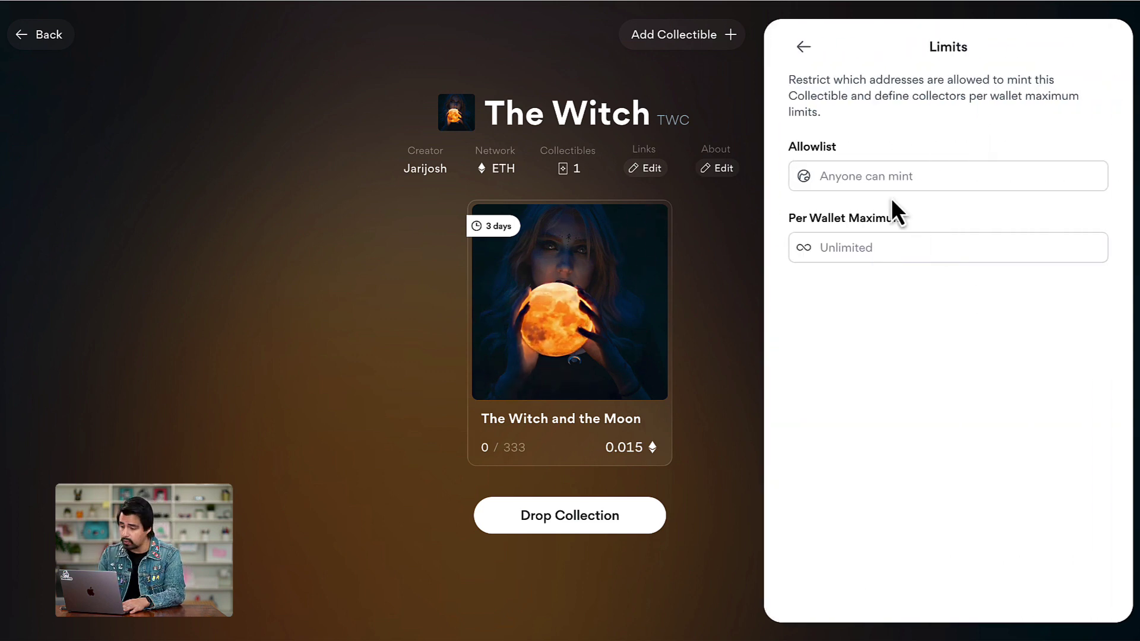
{"action": "left_click", "coordinate": [856, 181]}
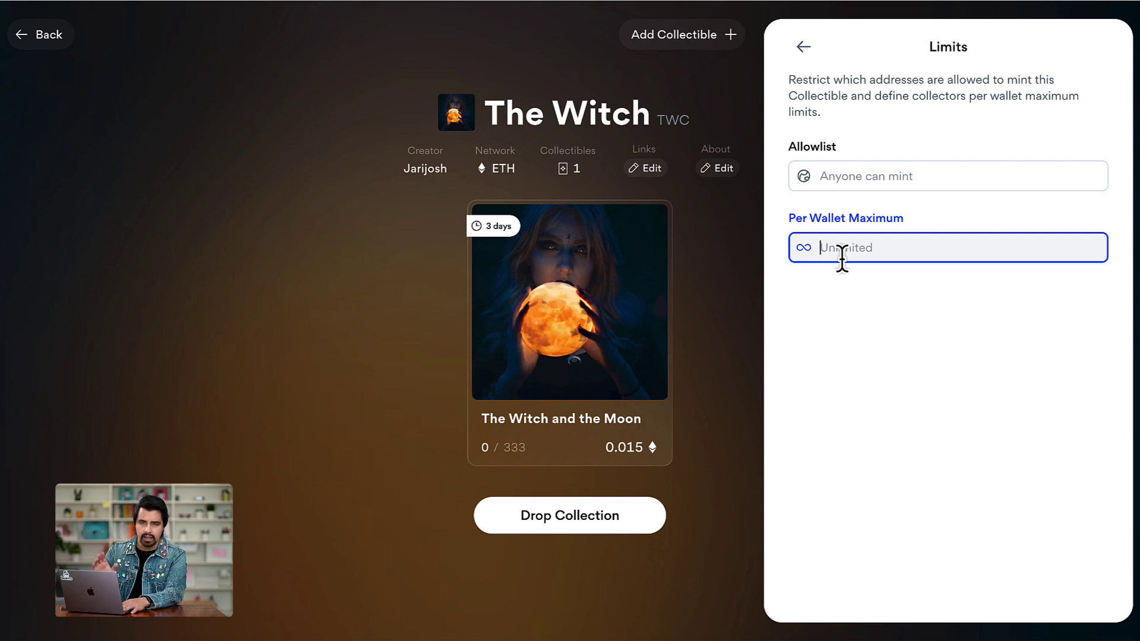
{"action": "type", "text": "20"}
{"action": "left_click", "coordinate": [805, 48]}
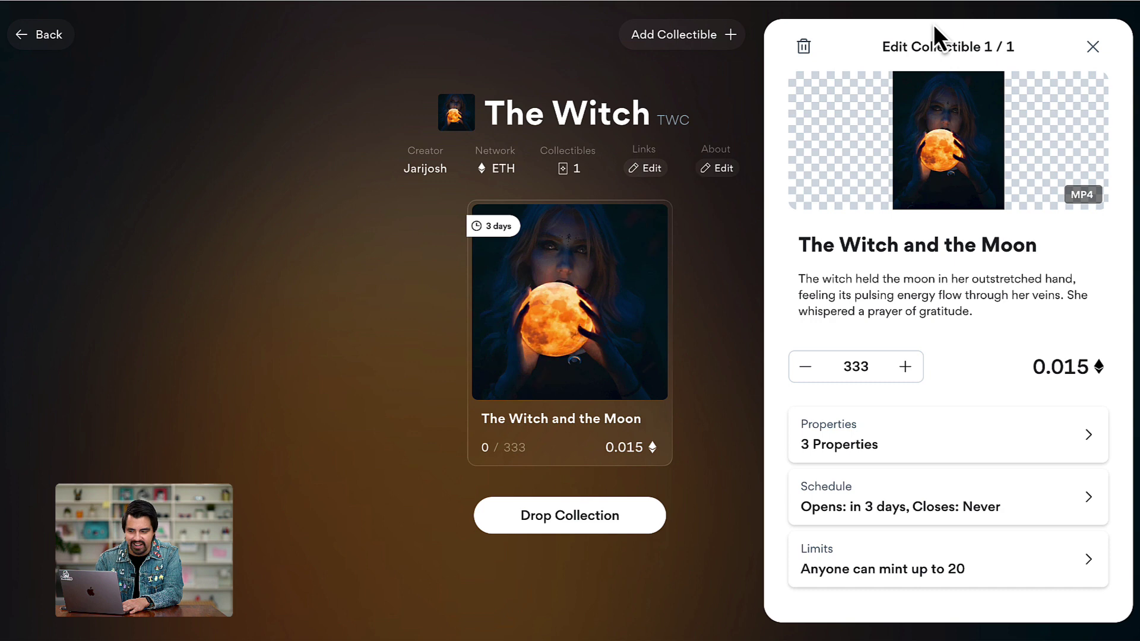
{"action": "left_click", "coordinate": [729, 202]}
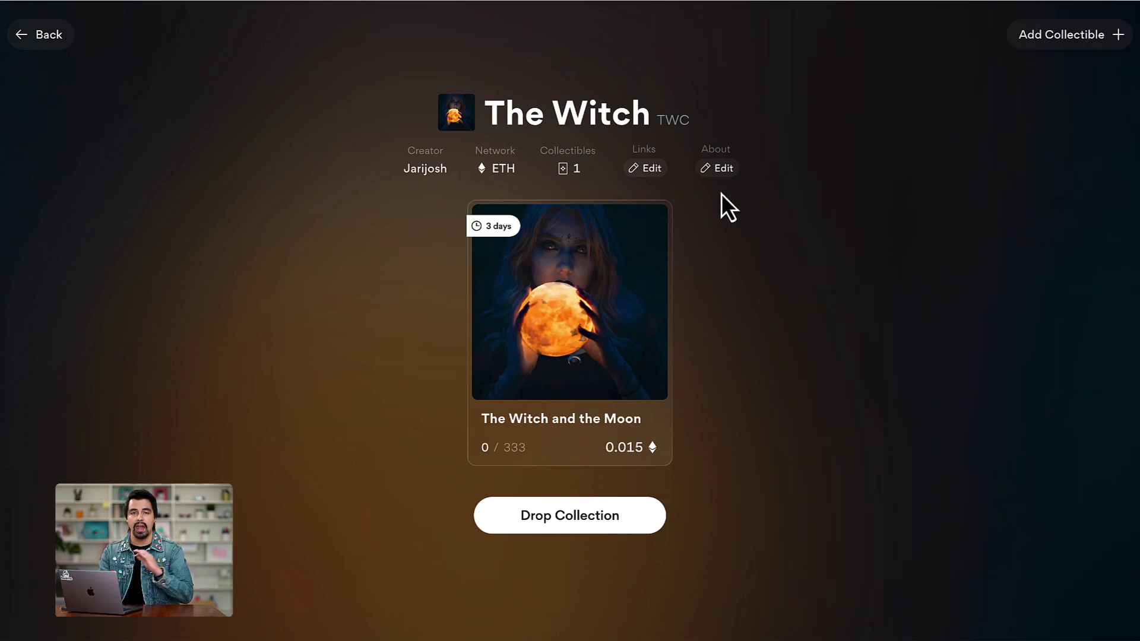
- Paste the prepared witchcraft collection paragraph from Notes into the drop's About section
{"action": "left_click", "coordinate": [718, 169]}
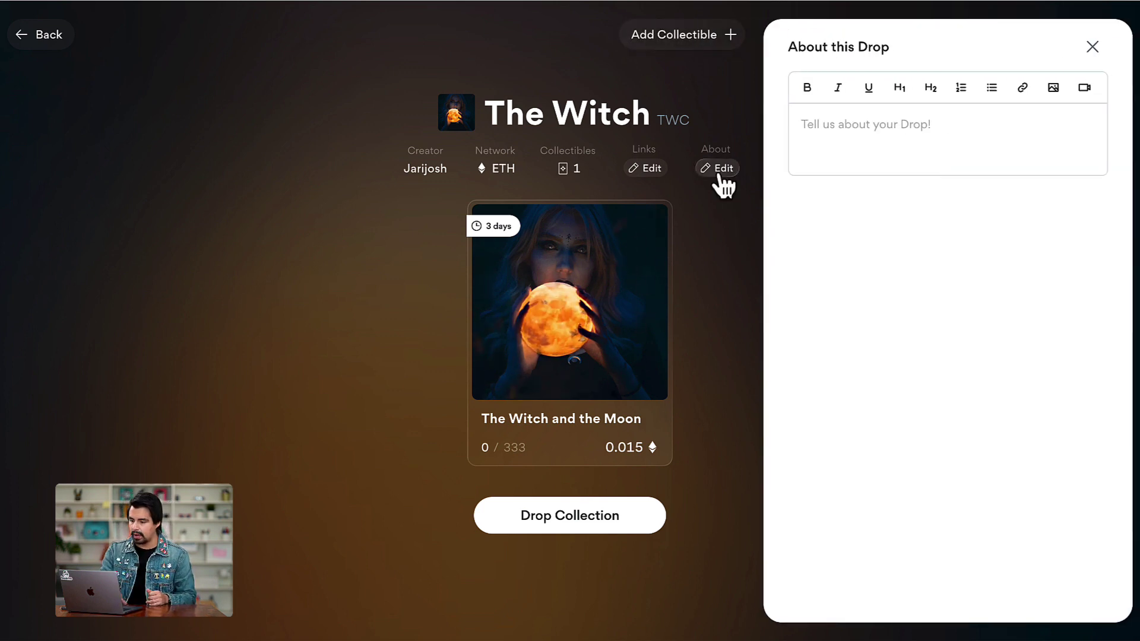
{"action": "key", "text": "super+Tab"}
{"action": "left_click_drag", "start_coordinate": [594, 274], "coordinate": [221, 249]}
{"action": "key", "text": "super+c"}
{"action": "left_click", "coordinate": [898, 137]}
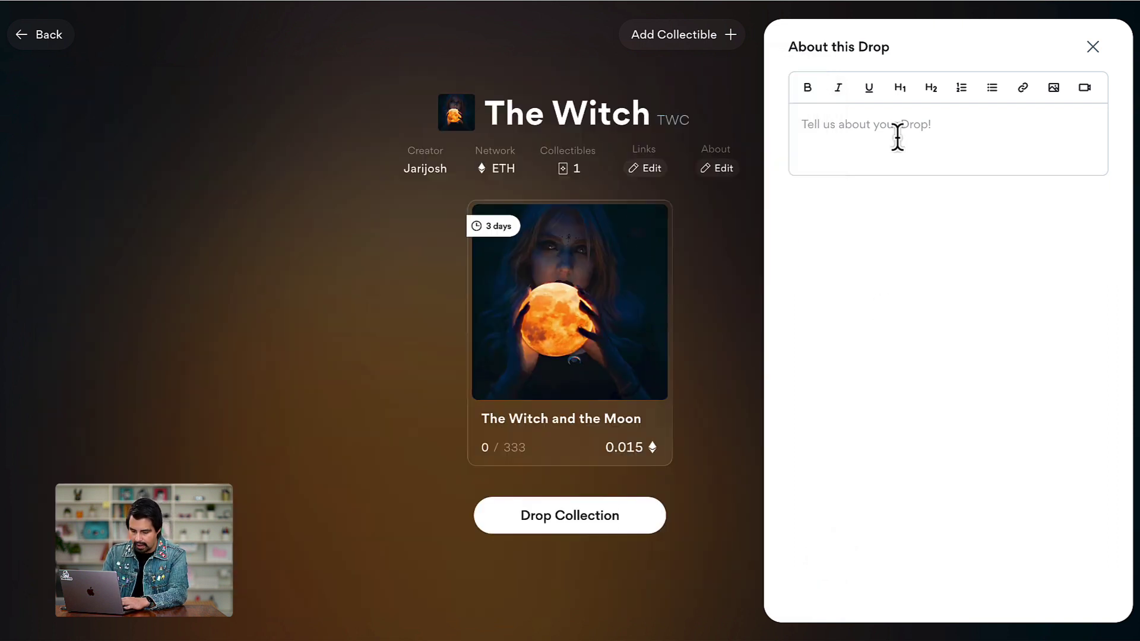
{"action": "key", "text": "super+v"}
{"action": "left_click", "coordinate": [725, 145]}
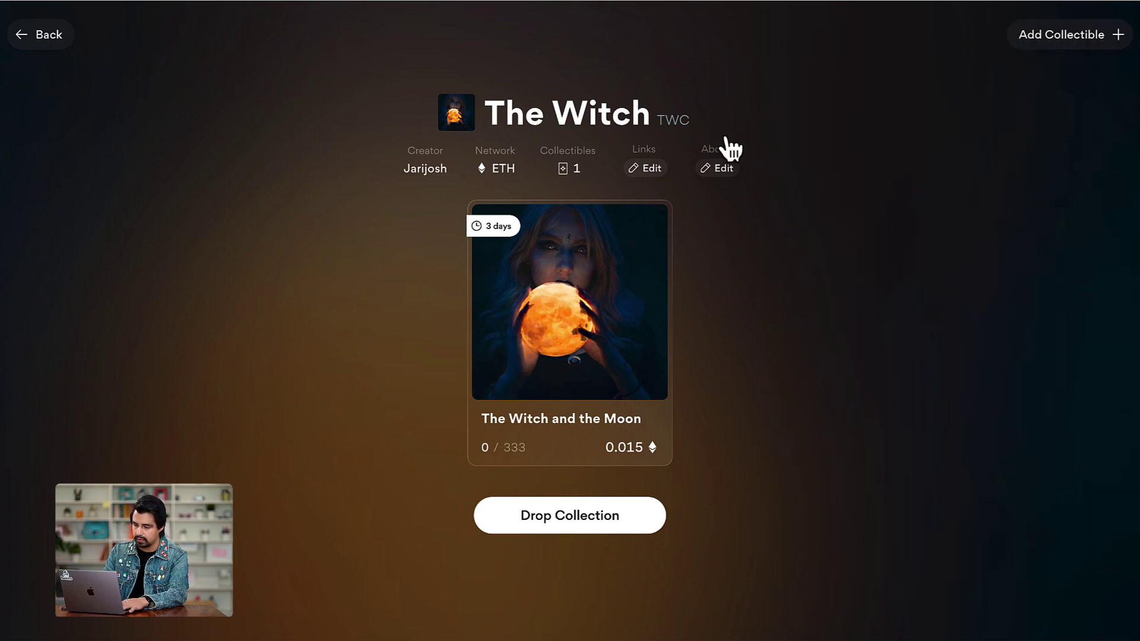
{"action": "left_click", "coordinate": [719, 168]}
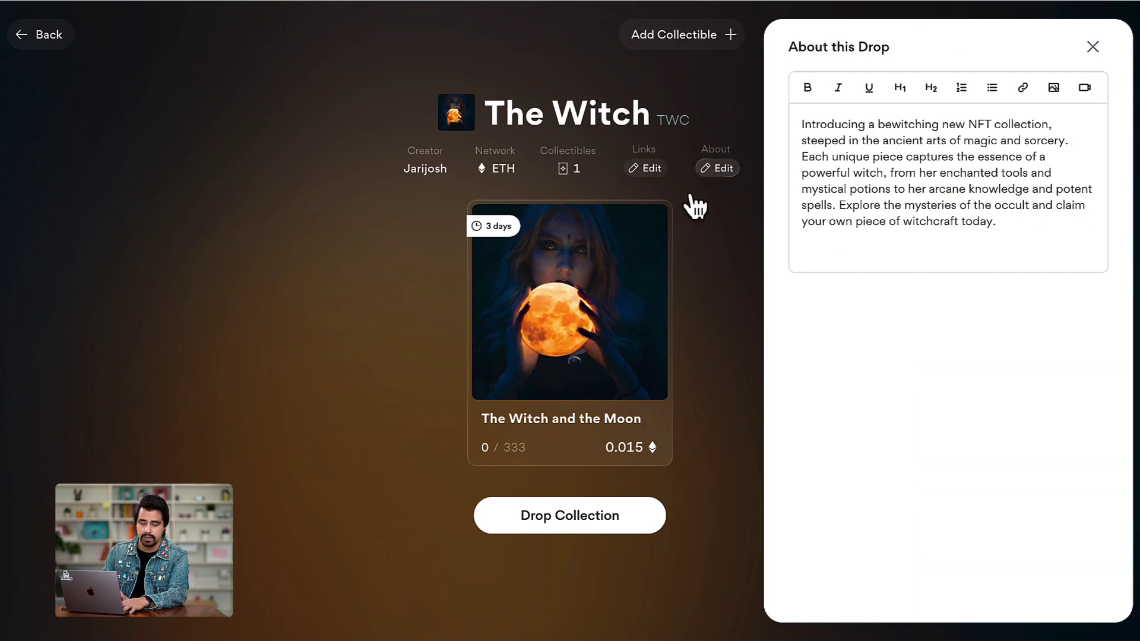
{"action": "left_click", "coordinate": [728, 263]}
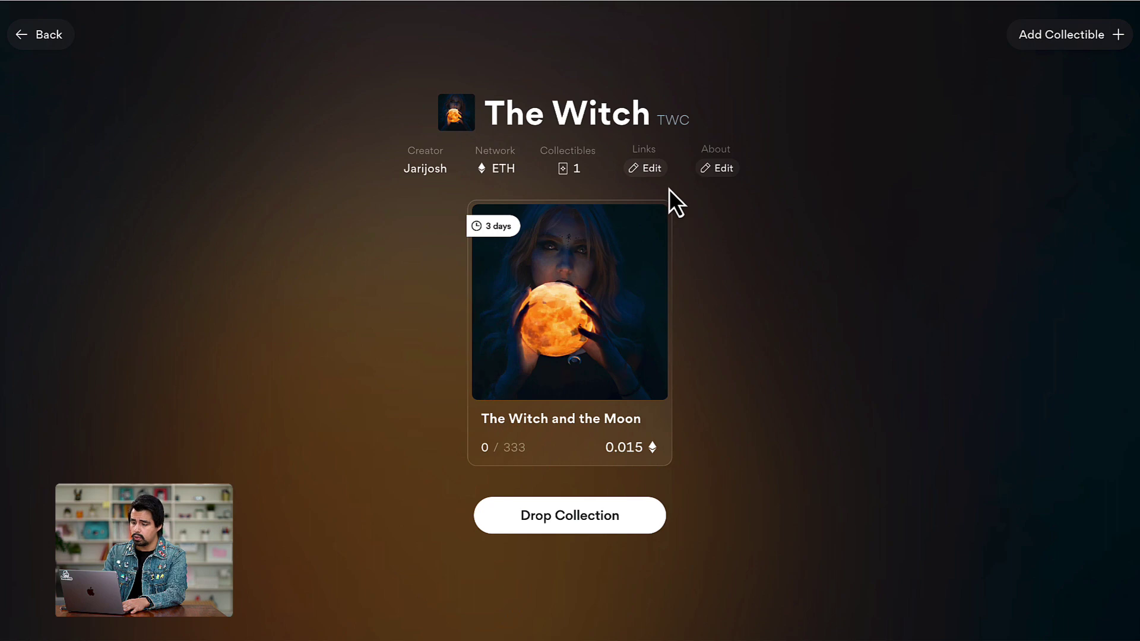
{"action": "left_click", "coordinate": [646, 169]}
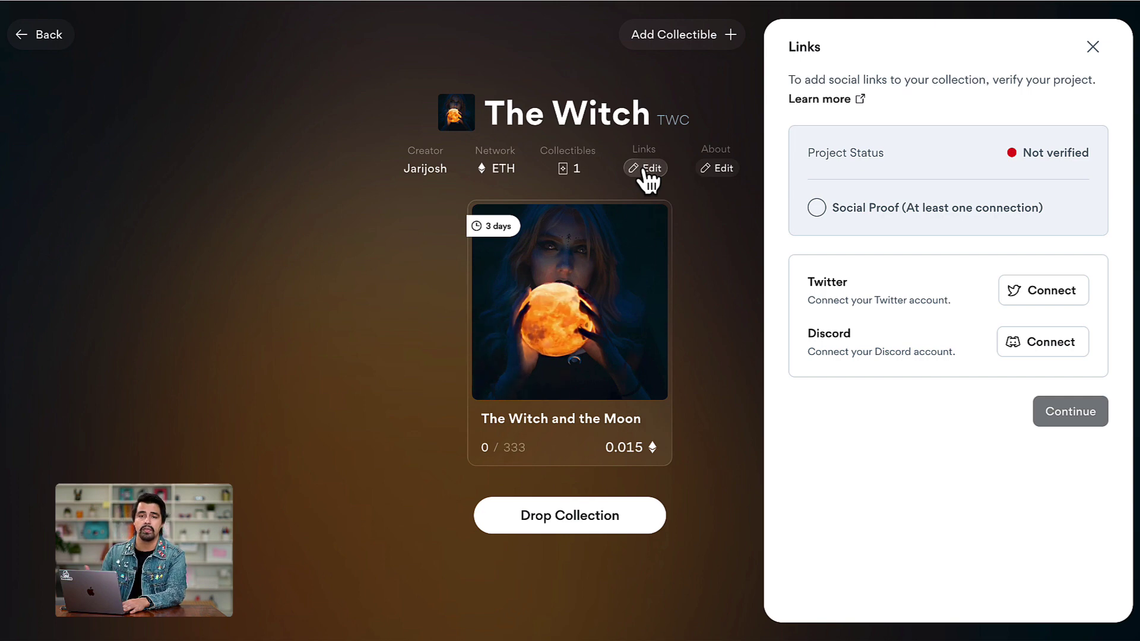
- Close the Links panel without connecting Twitter or Discord
{"action": "left_click", "coordinate": [747, 283]}
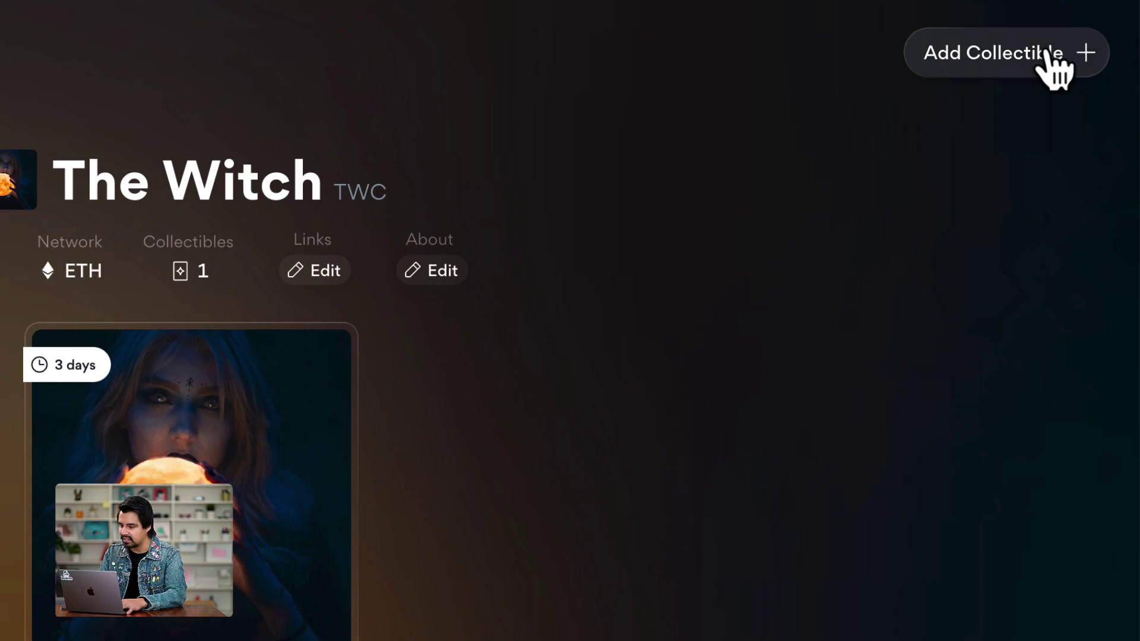
- Upload the video Pink Step.mp4 as a new collectible card in The Witch drop
{"action": "left_click", "coordinate": [1050, 57]}
{"action": "left_click", "coordinate": [529, 203]}
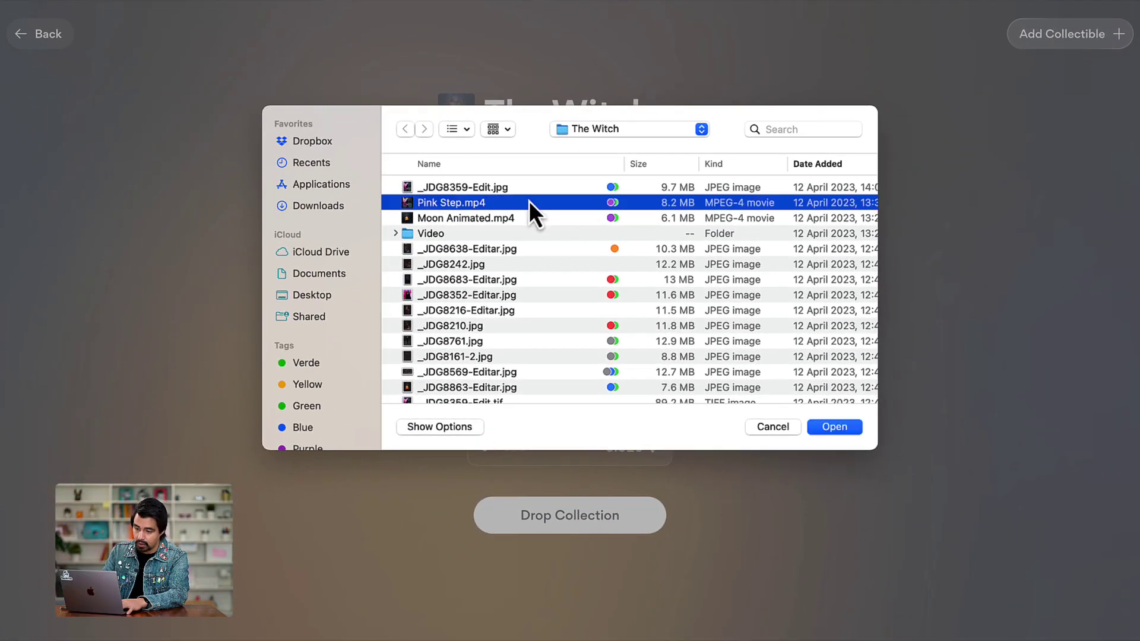
{"action": "double_click", "coordinate": [530, 202]}
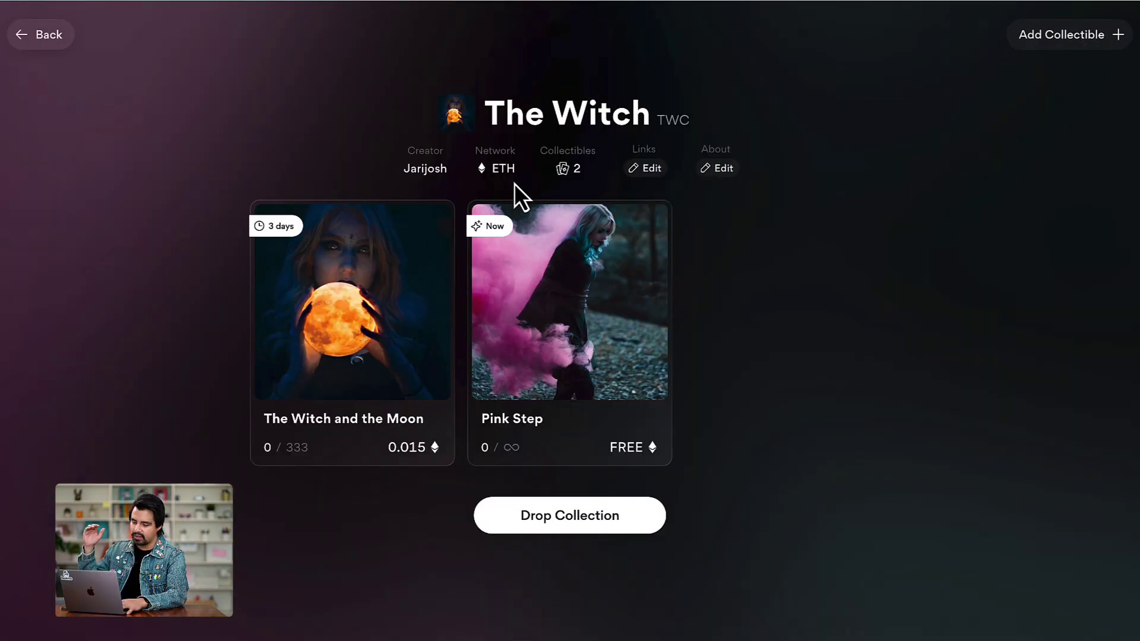
- Paste the description of the witch emerging from the haze into Pink Step's settings
{"action": "left_click", "coordinate": [557, 311]}
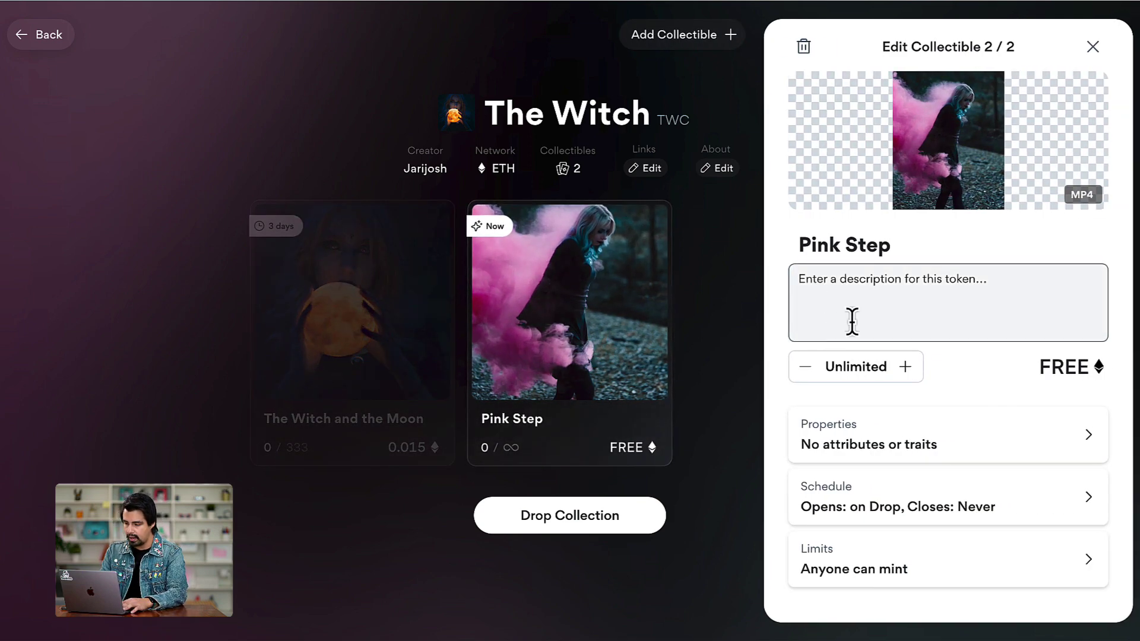
{"action": "left_click", "coordinate": [878, 289]}
{"action": "mouse_move", "coordinate": [891, 635]}
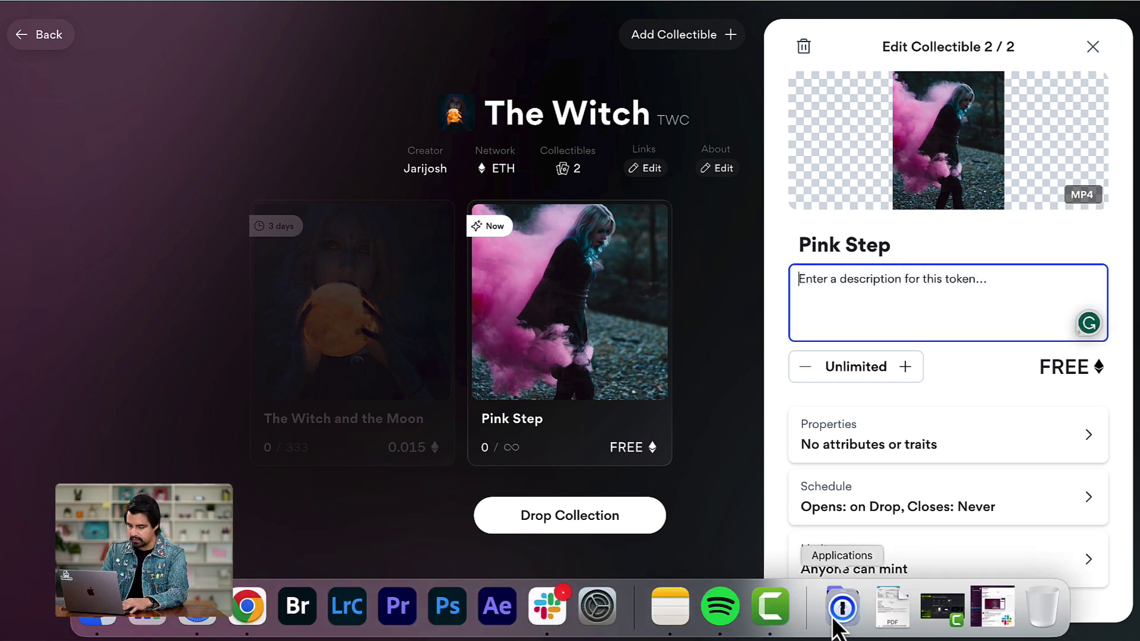
{"action": "type", "text": "The witch emerged from the haze, her senses attuned to the subtle energies of the world. She was ready to work her spells and weave her magic."}
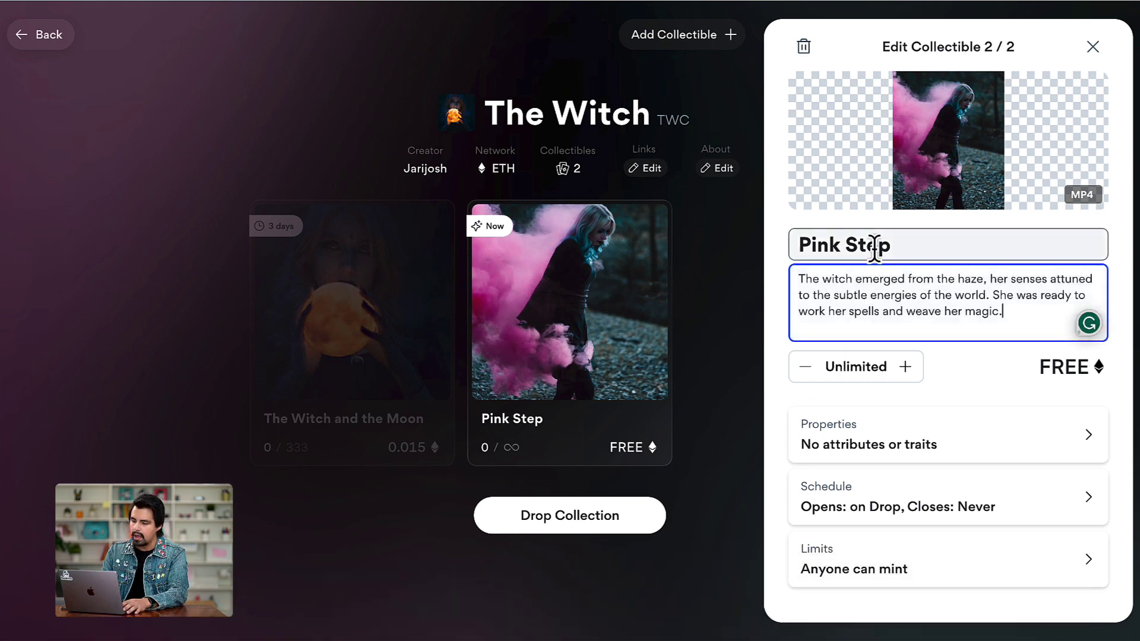
- Set Pink Step's supply to 333 and its price to 0.015 ETH
{"action": "left_click", "coordinate": [869, 373]}
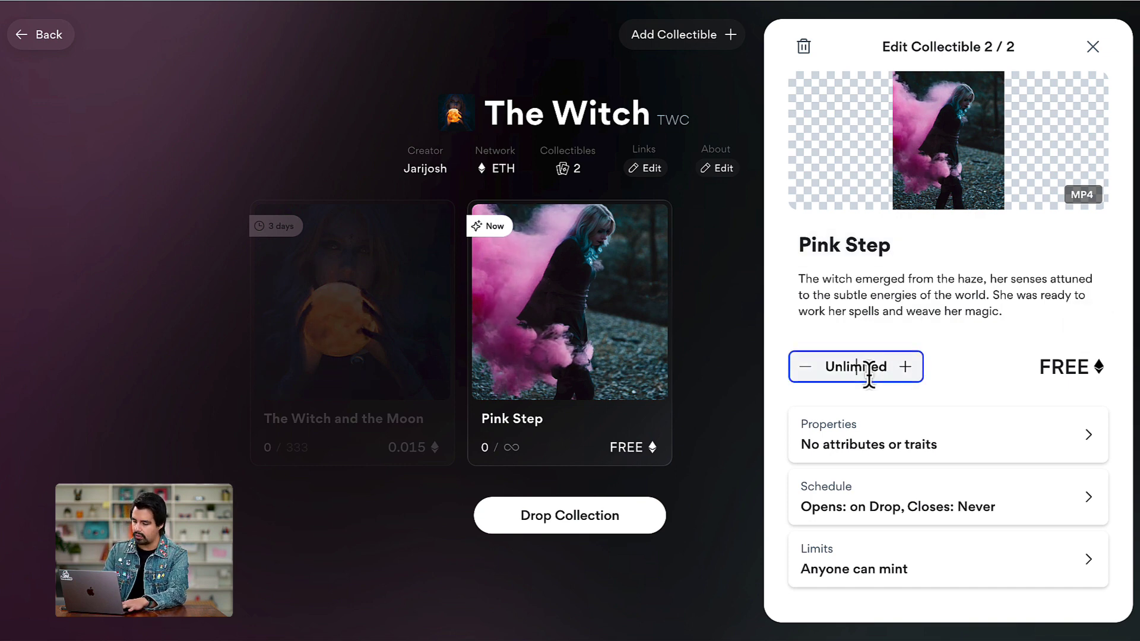
{"action": "type", "text": "333"}
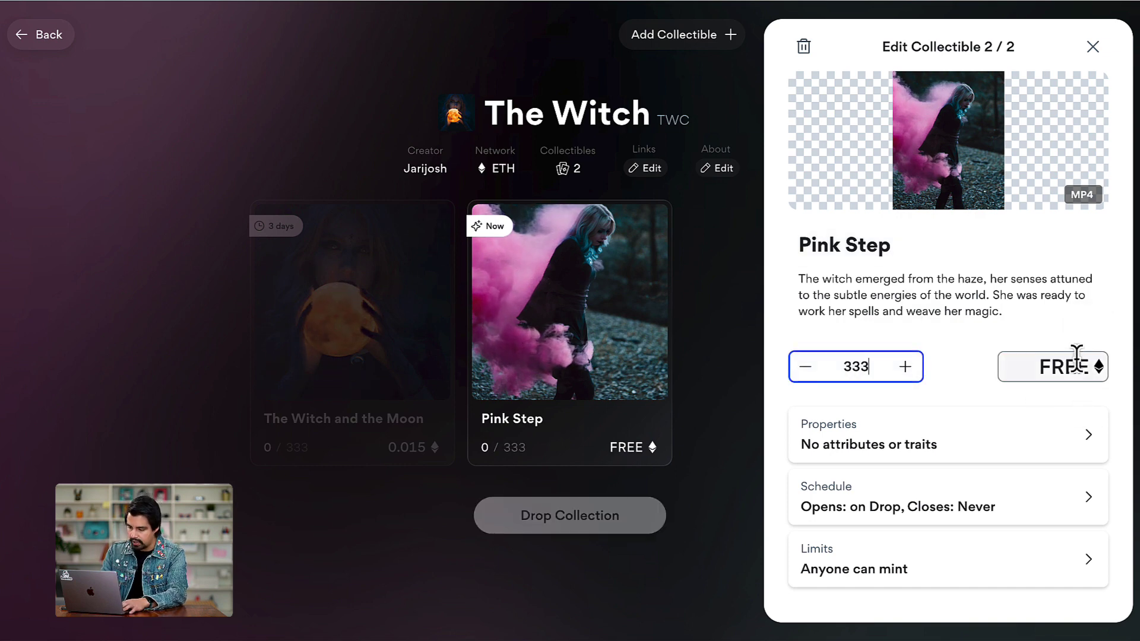
{"action": "left_click", "coordinate": [1076, 359]}
{"action": "type", "text": "0.015"}
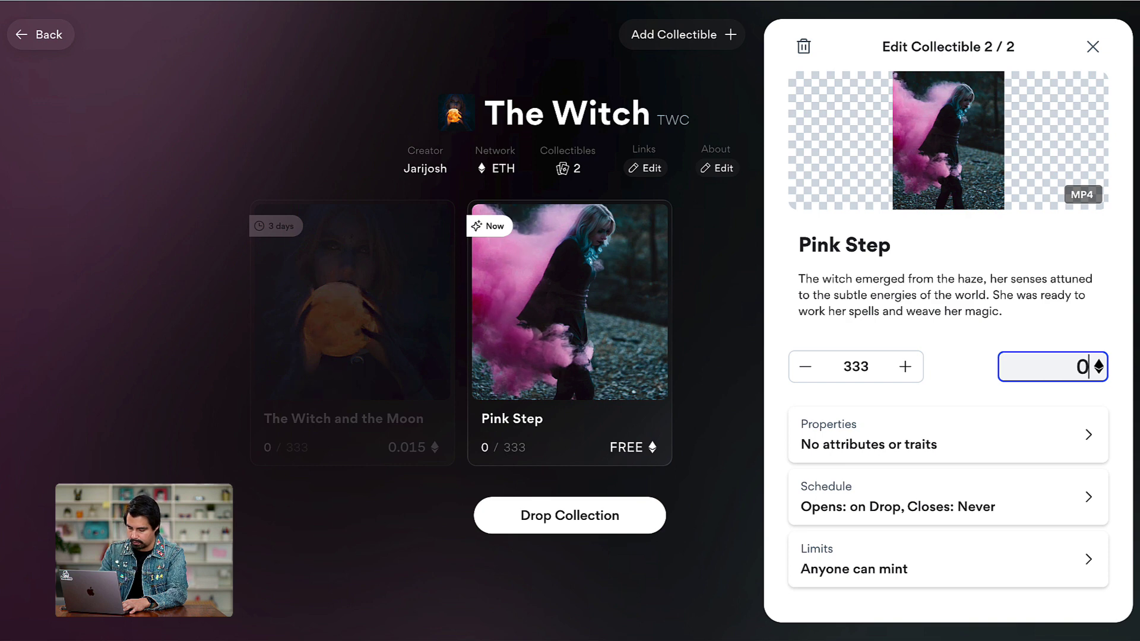
{"action": "left_click", "coordinate": [1019, 451]}
- Add a Witch property to Pink Step using the suggested attribute and trait values
{"action": "left_click", "coordinate": [823, 122]}
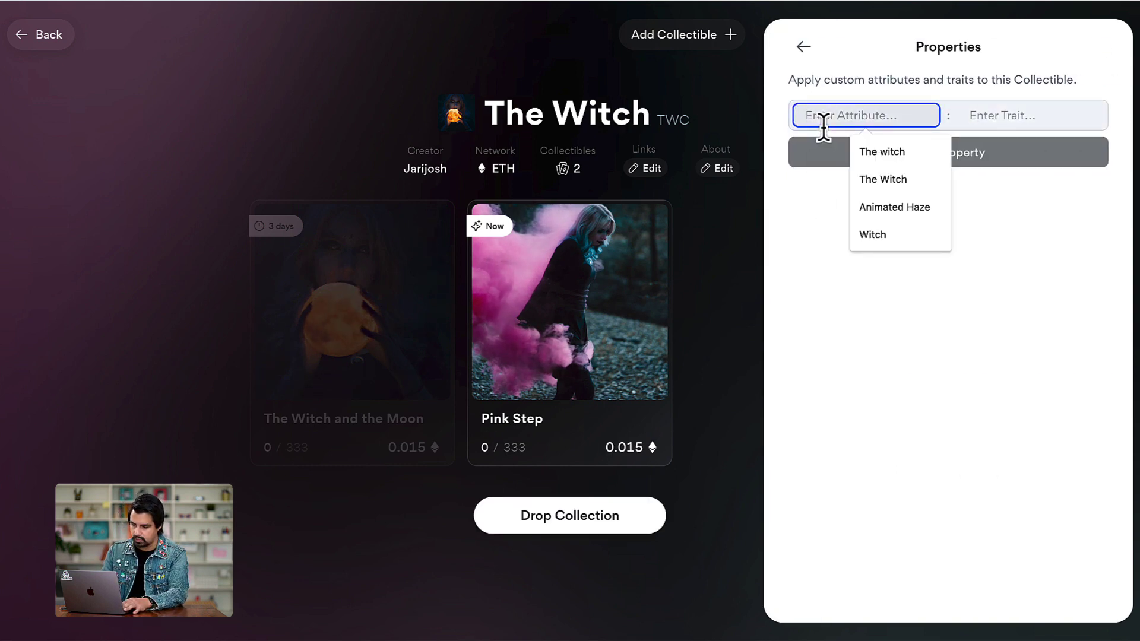
{"action": "left_click", "coordinate": [864, 233]}
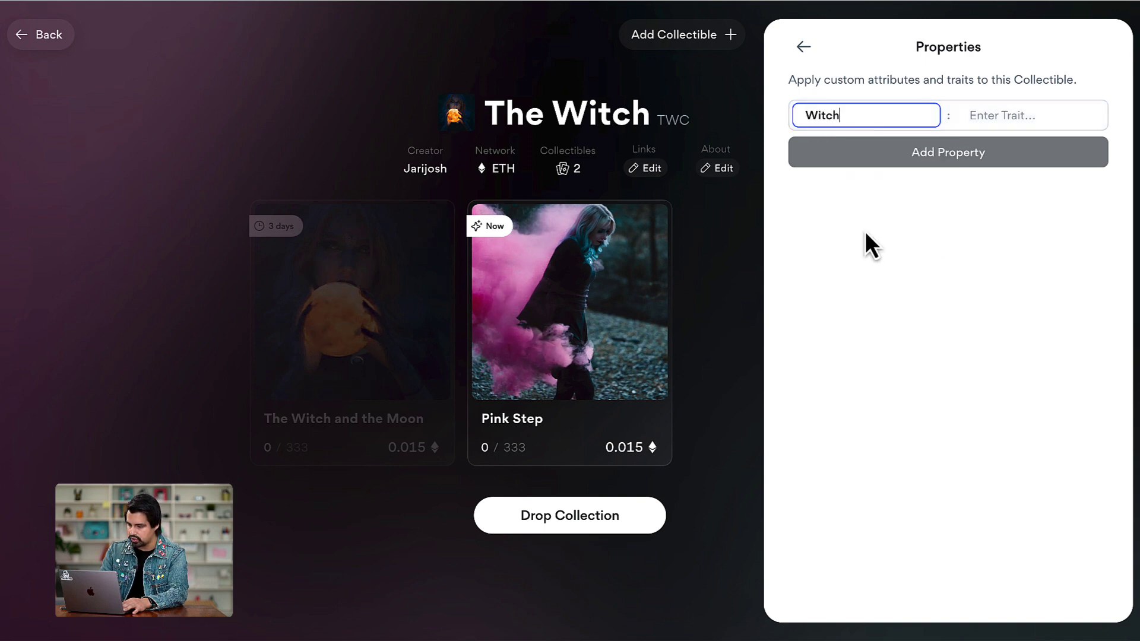
{"action": "left_click", "coordinate": [972, 121]}
{"action": "left_click", "coordinate": [1036, 236]}
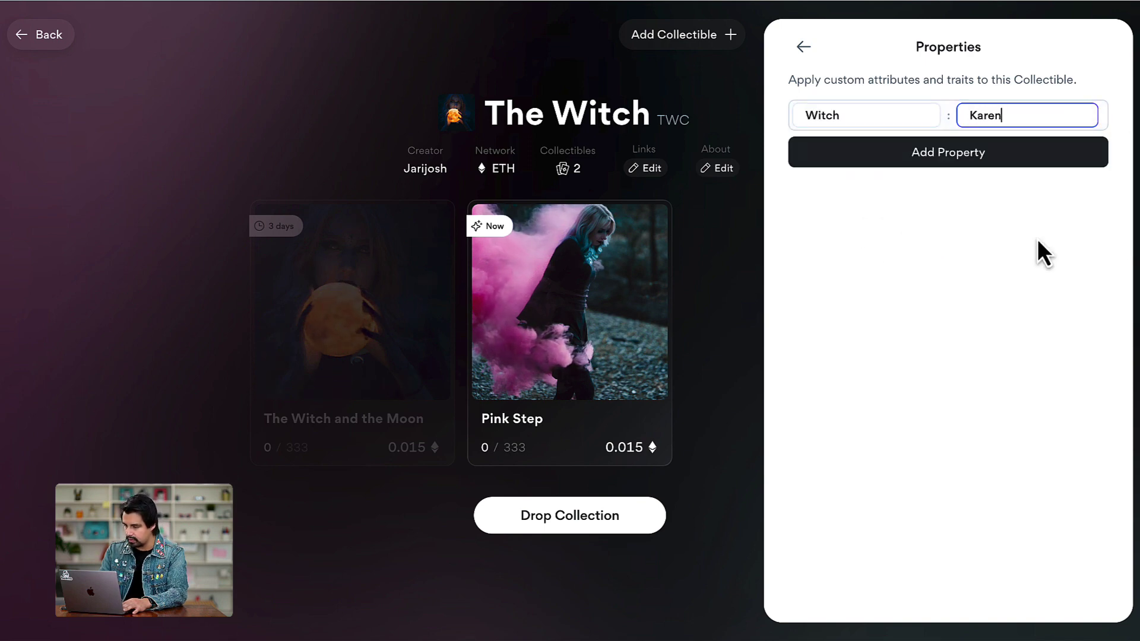
{"action": "left_click", "coordinate": [945, 153]}
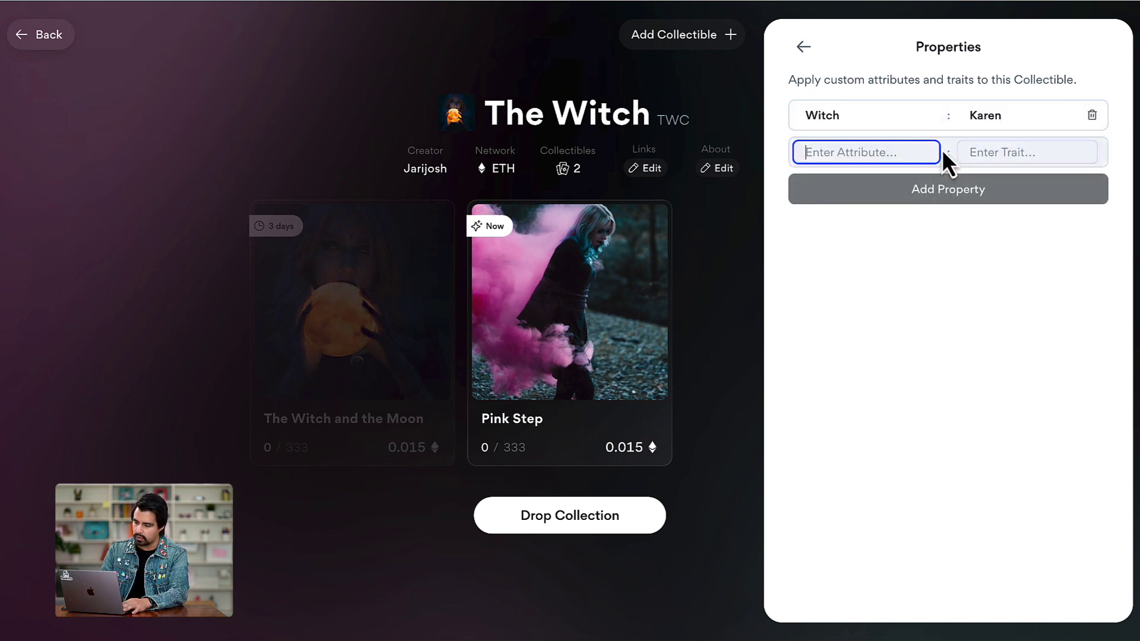
- Add the property Animated: Haze to Pink Step
{"action": "left_click", "coordinate": [885, 152]}
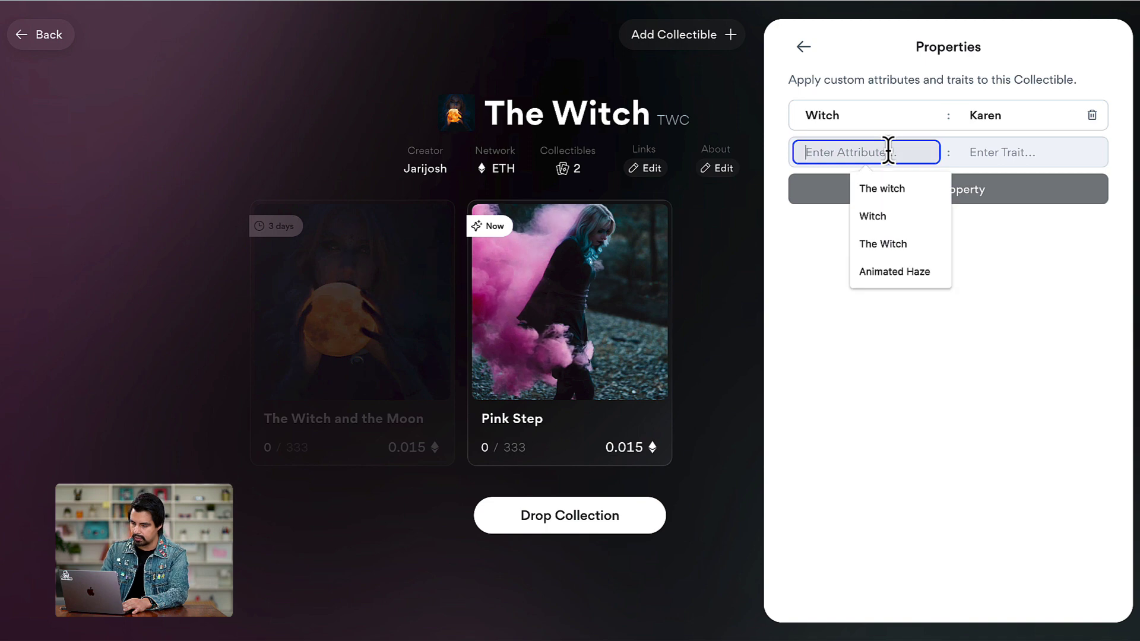
{"action": "left_click", "coordinate": [890, 270]}
{"action": "key", "text": "BackSpace"}
{"action": "key", "text": "BackSpace"}
{"action": "key", "text": "BackSpace"}
{"action": "key", "text": "BackSpace"}
{"action": "key", "text": "BackSpace"}
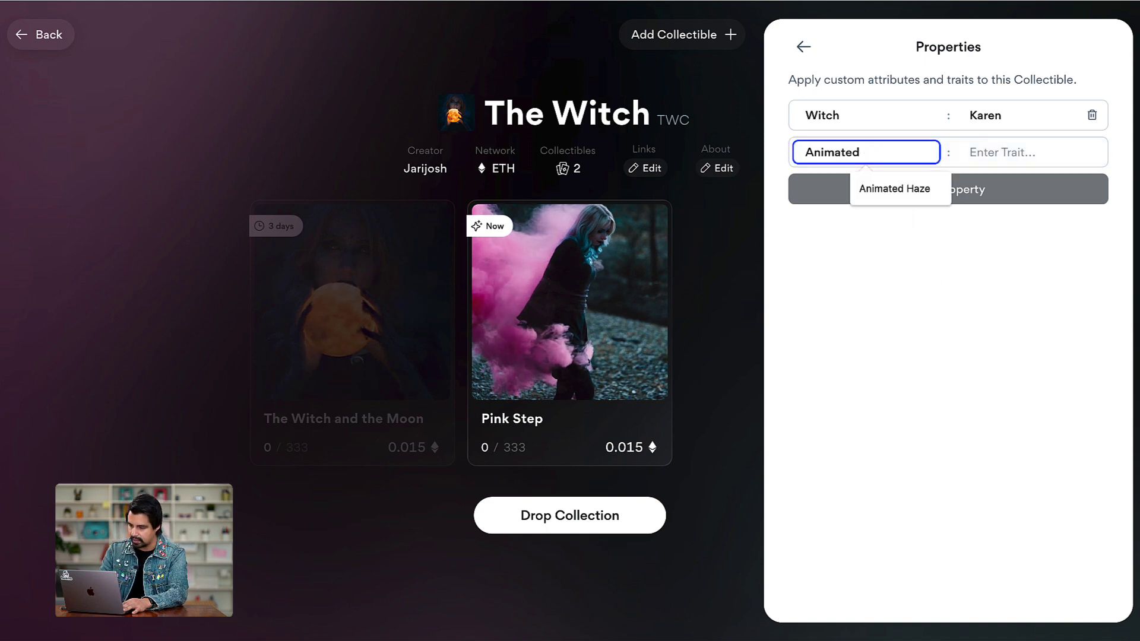
{"action": "left_click", "coordinate": [1005, 152]}
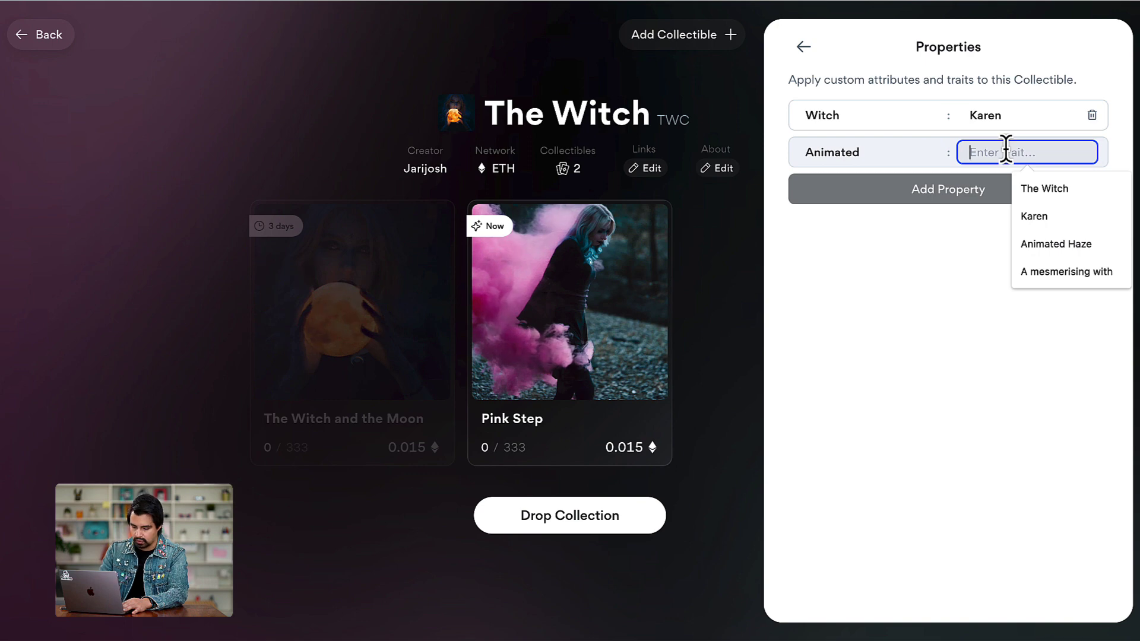
{"action": "type", "text": "H"}
{"action": "key", "text": "BackSpace"}
{"action": "type", "text": "H"}
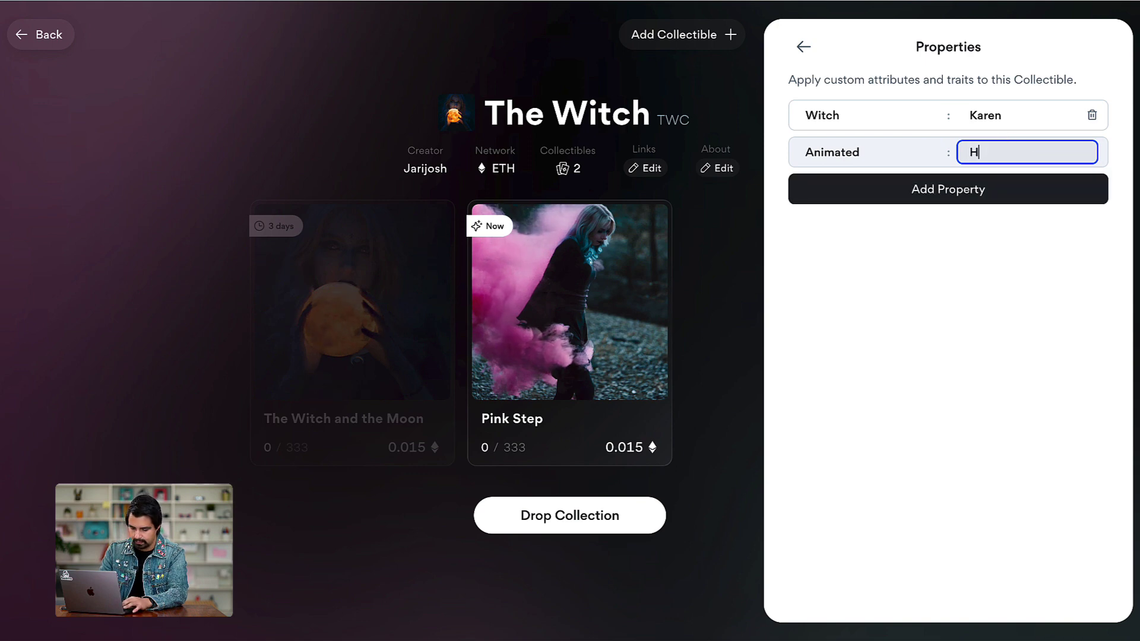
{"action": "type", "text": "aze"}
{"action": "left_click", "coordinate": [967, 199]}
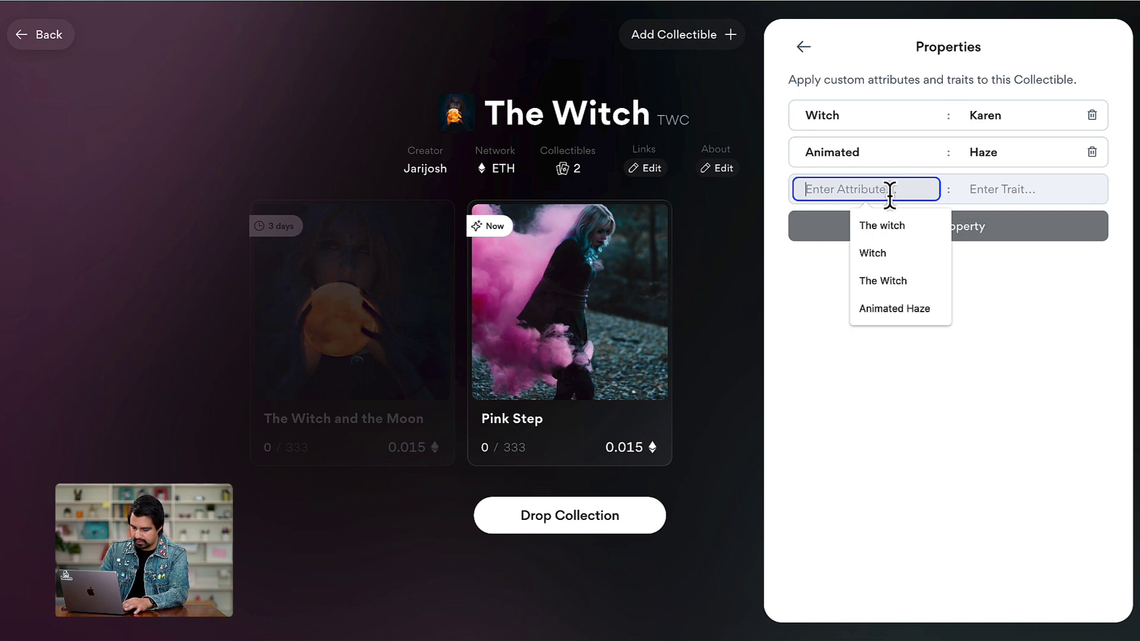
- Add the property Mood: Pink mood and return to the settings overview
{"action": "type", "text": "Mood"}
{"action": "left_click", "coordinate": [1034, 189]}
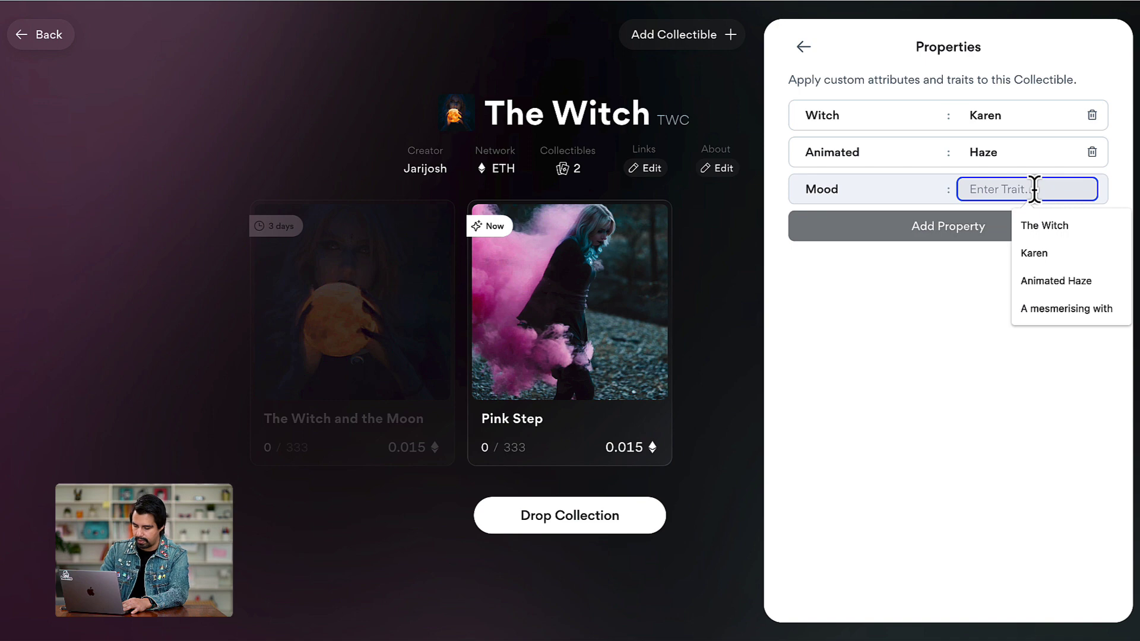
{"action": "type", "text": "Pink mo"}
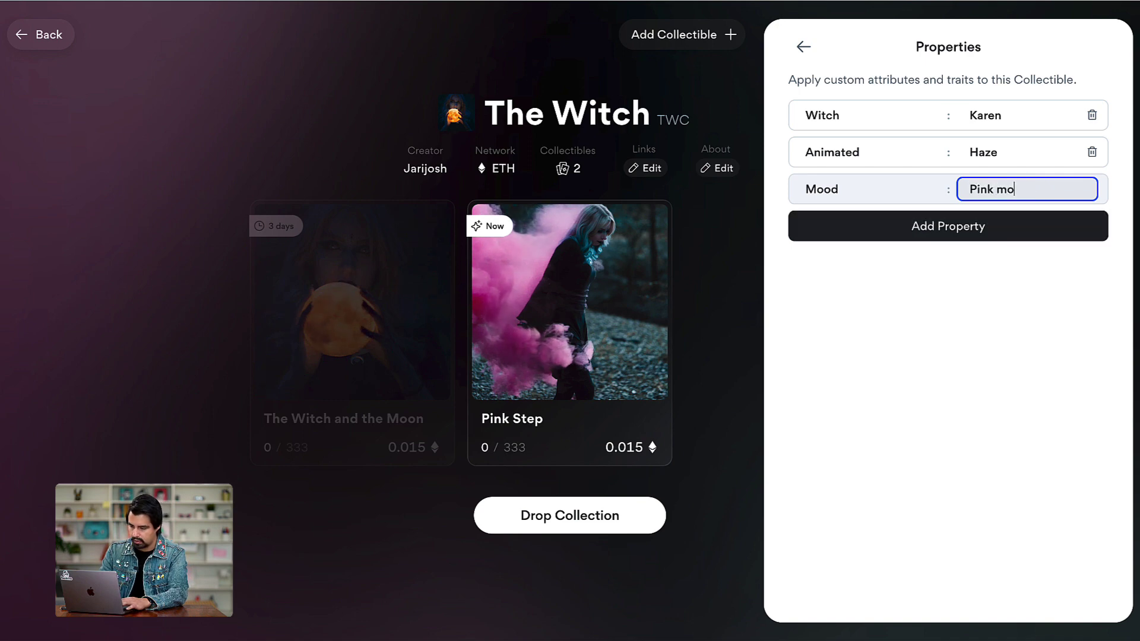
{"action": "type", "text": "od"}
{"action": "left_click", "coordinate": [1037, 221]}
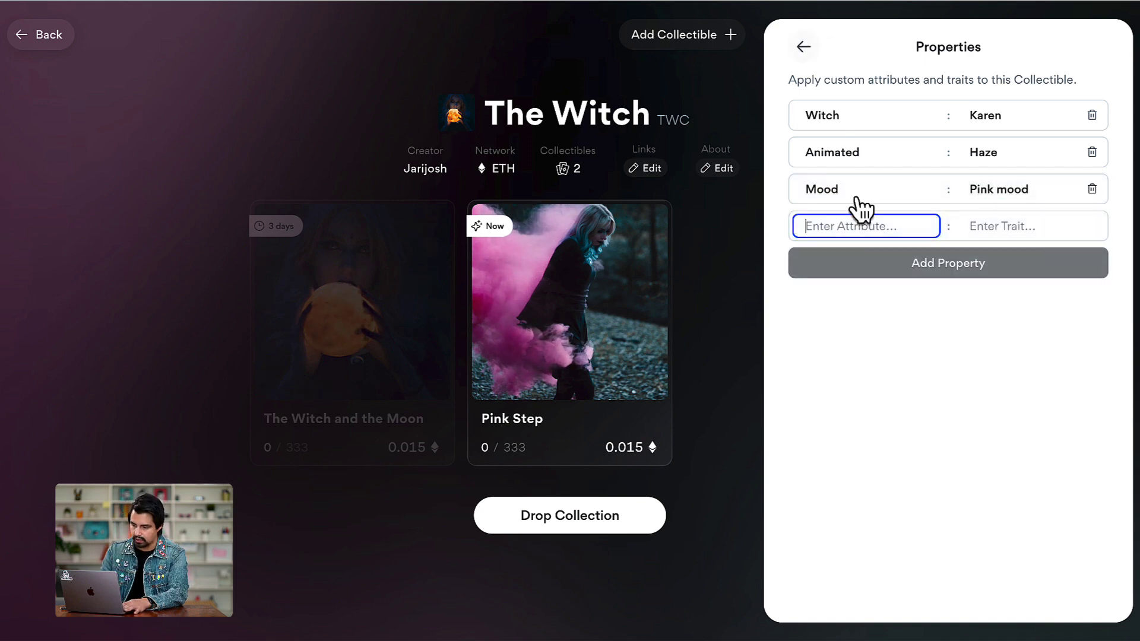
{"action": "key", "text": "Escape"}
- Schedule Pink Step's minting to open on May 8
{"action": "left_click", "coordinate": [947, 507]}
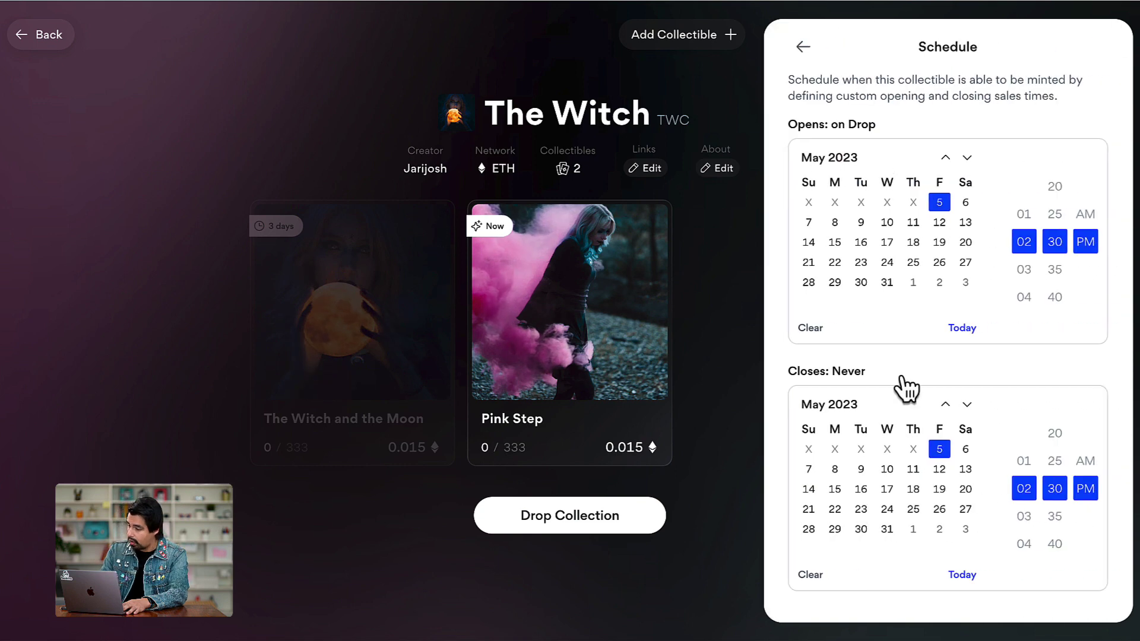
{"action": "left_click", "coordinate": [836, 225]}
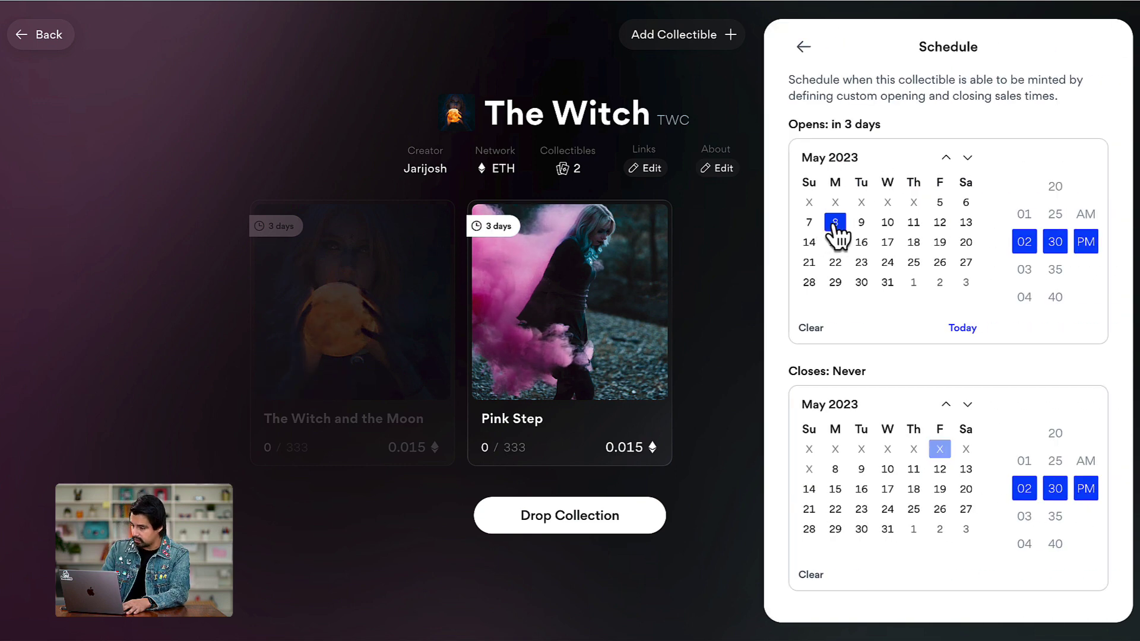
{"action": "left_click", "coordinate": [804, 52]}
- Set Pink Step's per-wallet maximum to 20 mints and close the settings
{"action": "left_click", "coordinate": [844, 556]}
{"action": "left_click", "coordinate": [872, 244]}
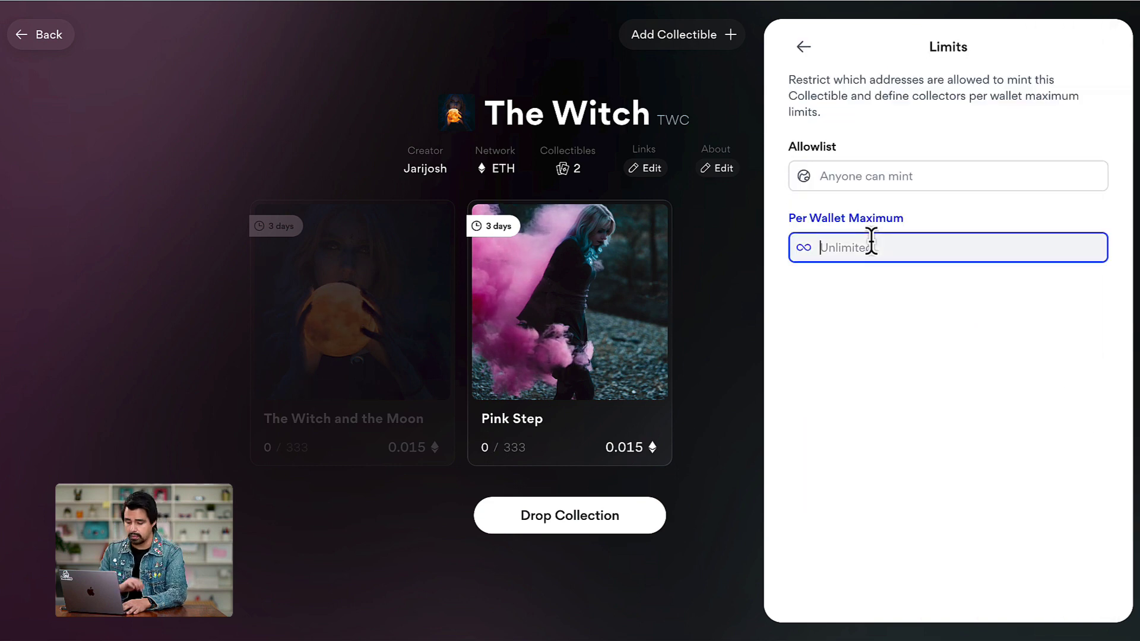
{"action": "type", "text": "20"}
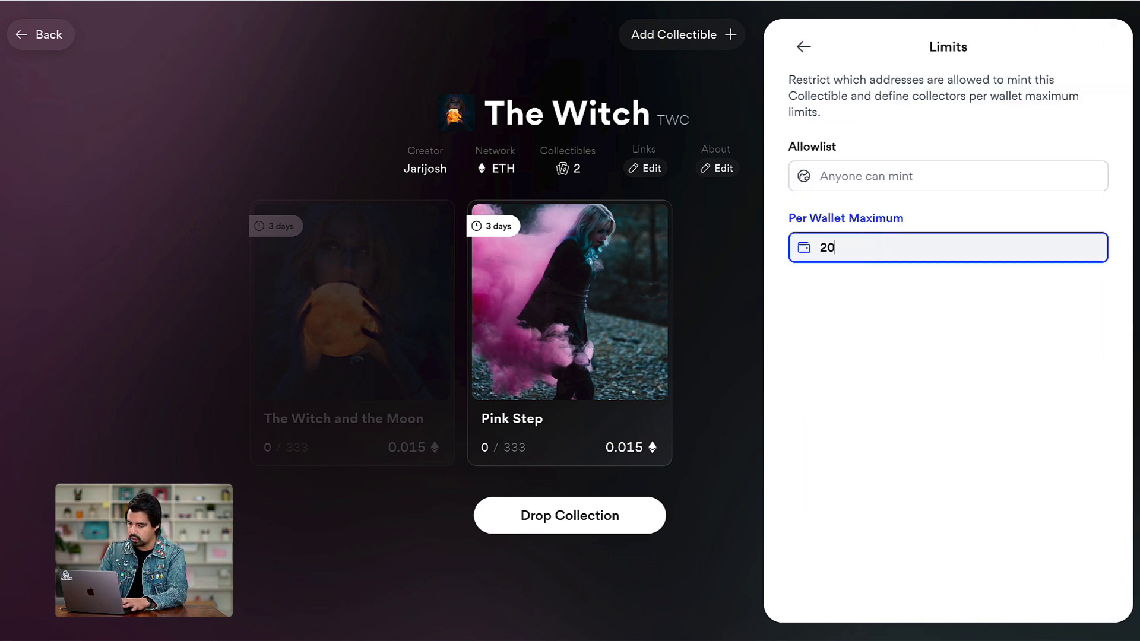
{"action": "left_click", "coordinate": [601, 541]}
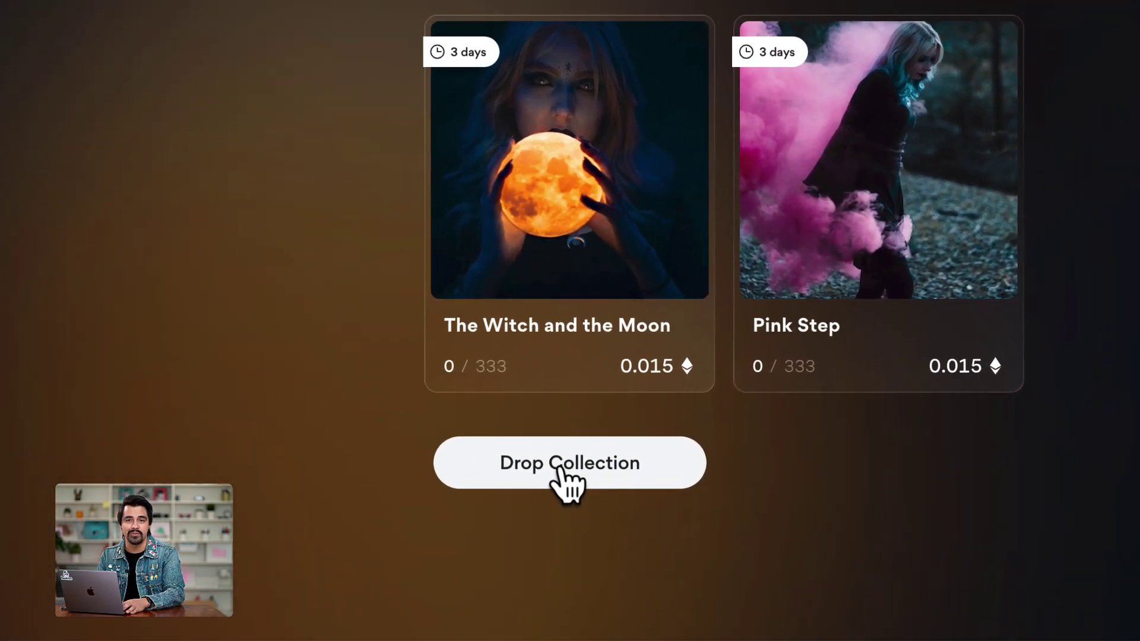
- Drop The Witch collection, accepting the fee notice and confirming deployment in MetaMask
{"action": "left_click", "coordinate": [565, 502]}
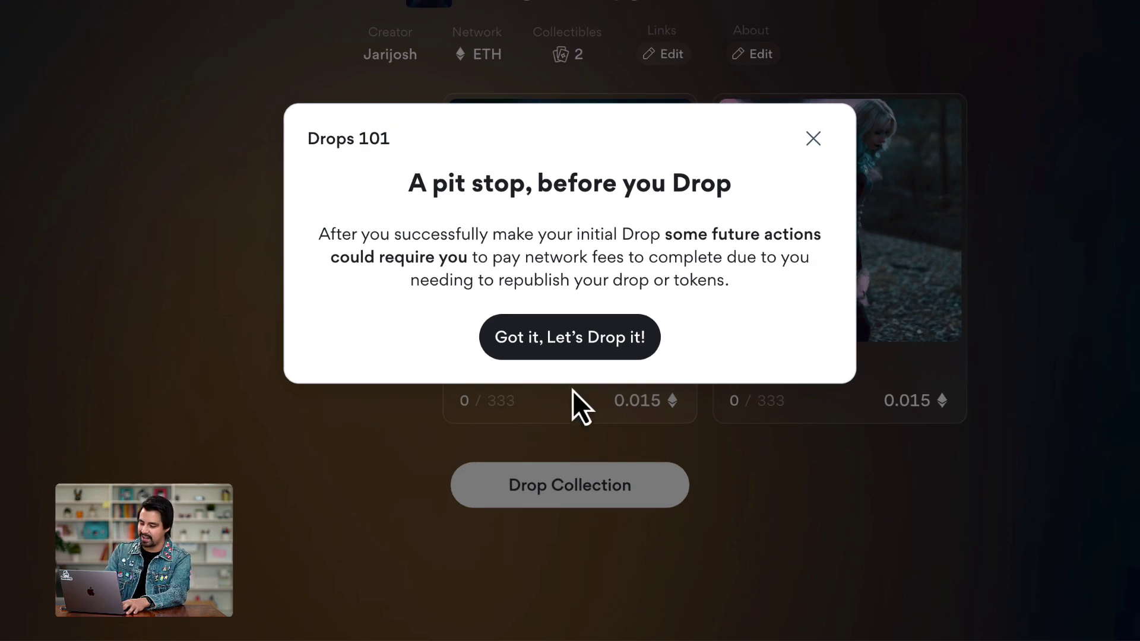
{"action": "left_click", "coordinate": [565, 344]}
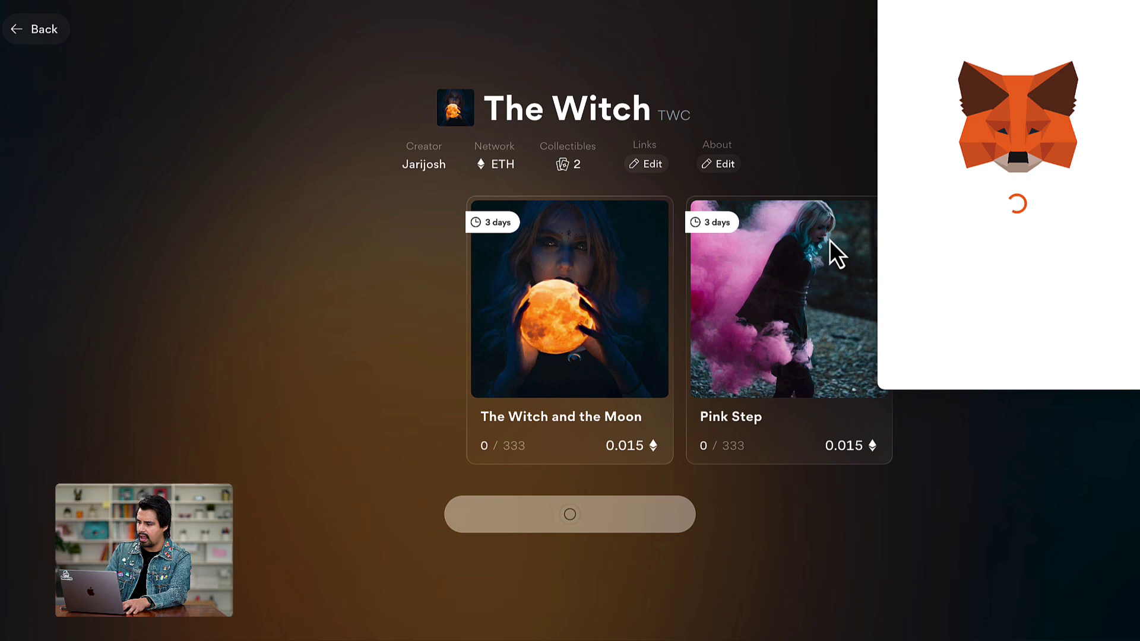
{"action": "scroll", "coordinate": [978, 232], "scroll_direction": "down", "scroll_amount": 3}
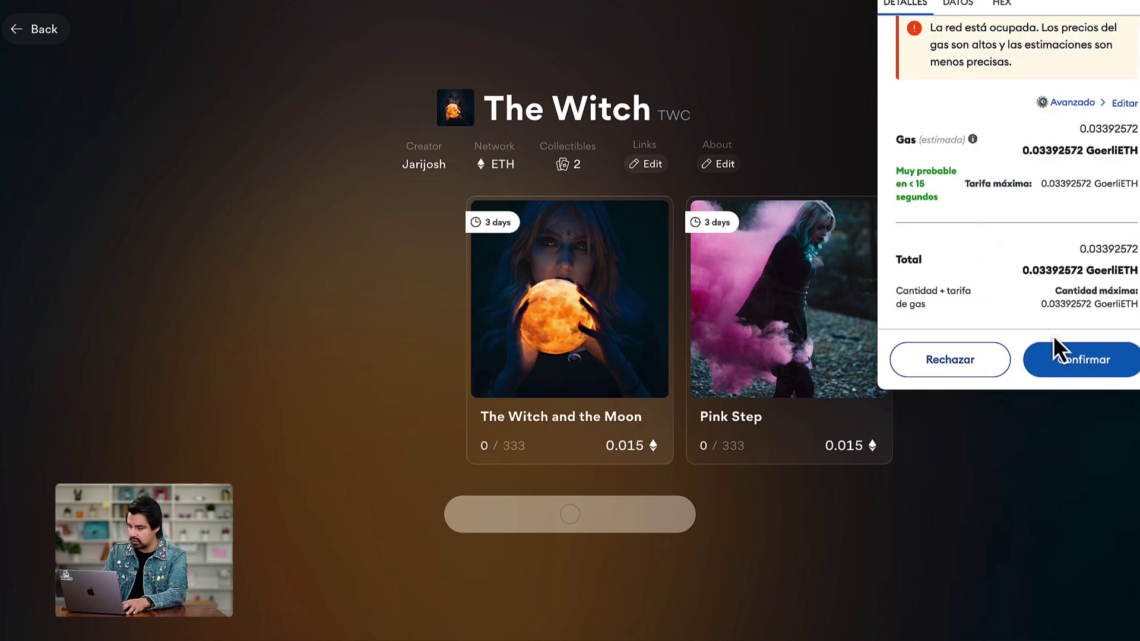
{"action": "left_click", "coordinate": [1063, 362]}
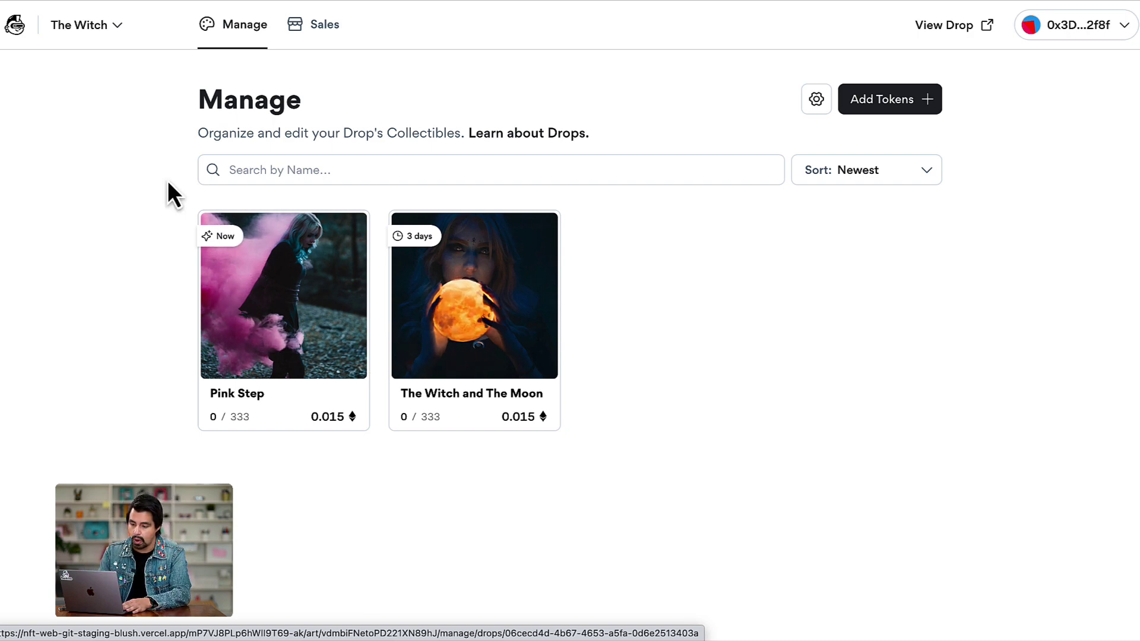
- Review Pink Step's details, then open The Witch's public drop page via View Drop
{"action": "left_click", "coordinate": [285, 331]}
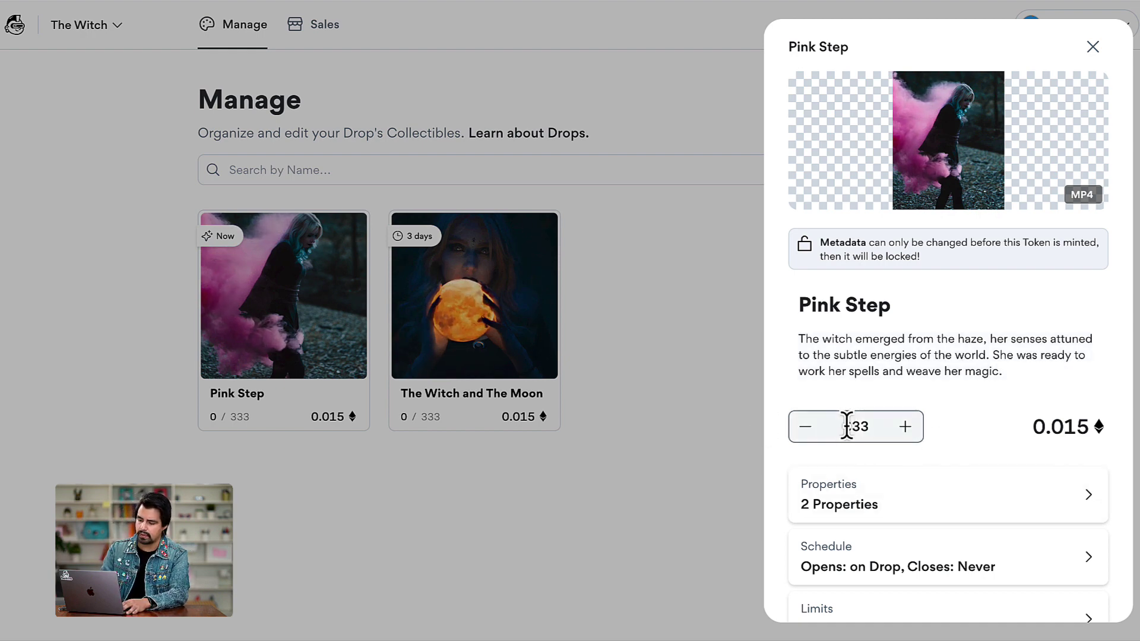
{"action": "left_click", "coordinate": [673, 453]}
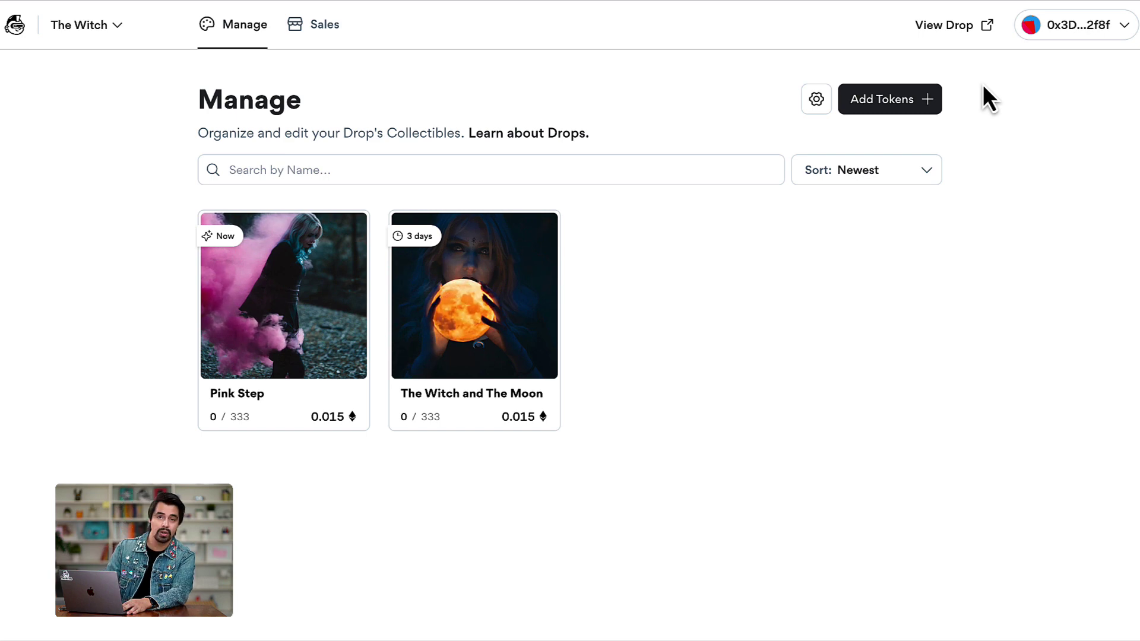
{"action": "left_click", "coordinate": [961, 27]}
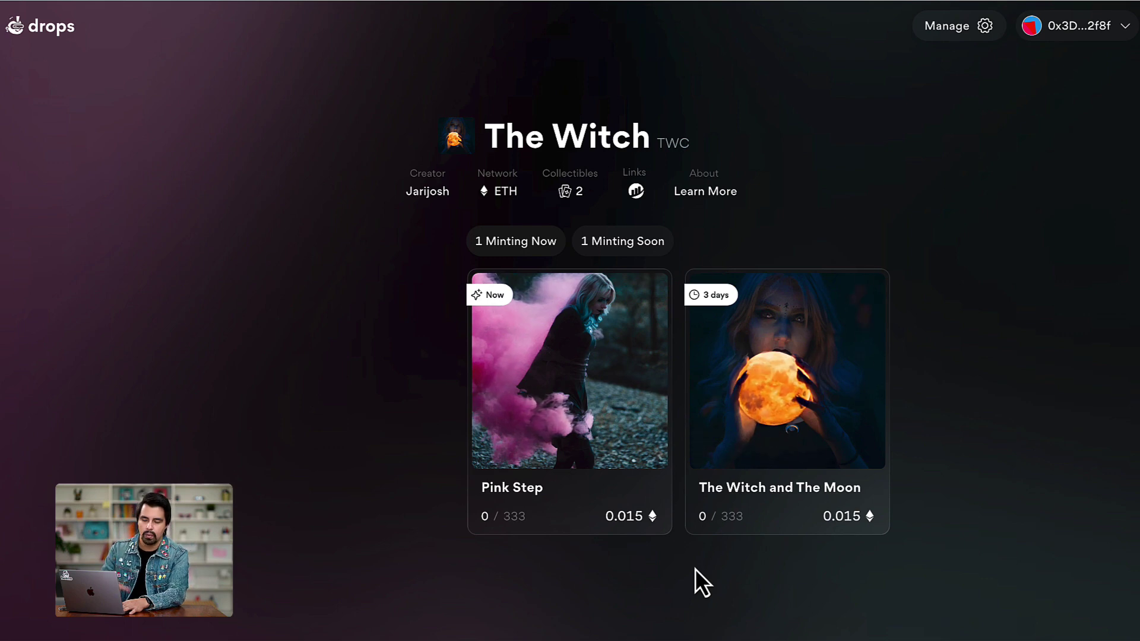
- On the mint page, set Pink Step's mint quantity to 7, totalling 0.105 ETH
{"action": "left_click", "coordinate": [591, 428]}
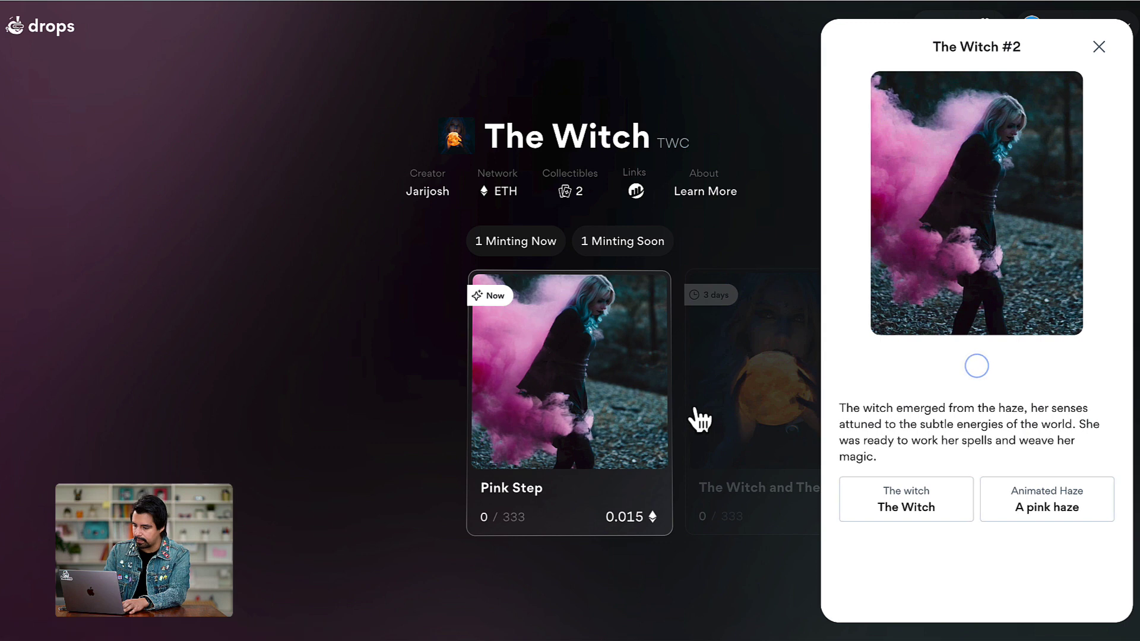
{"action": "left_click", "coordinate": [699, 421]}
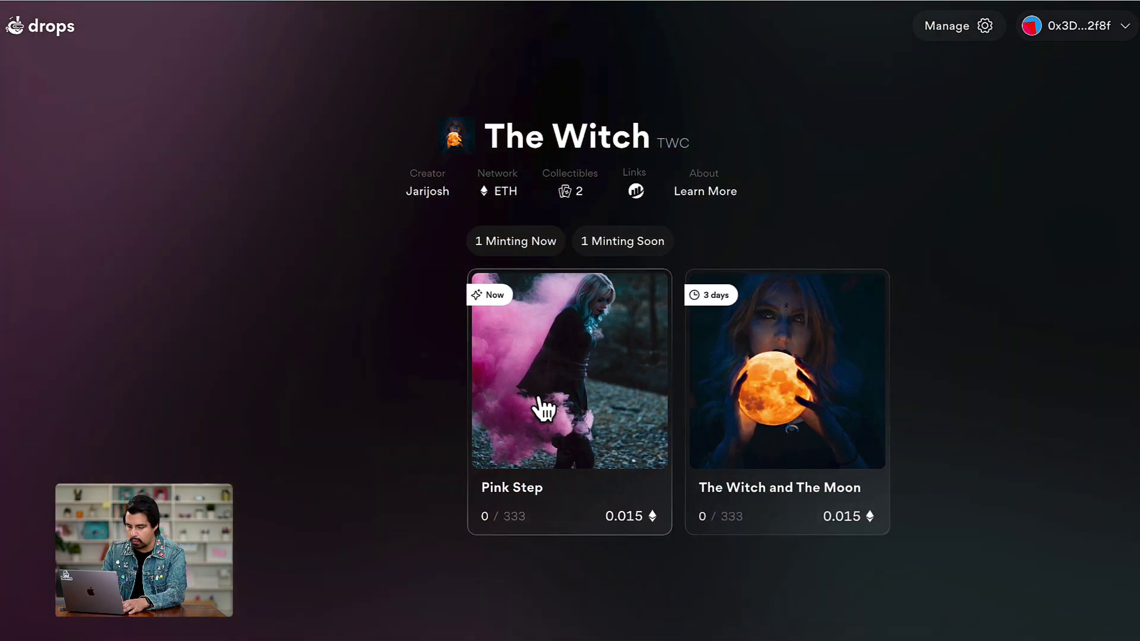
{"action": "left_click", "coordinate": [544, 409]}
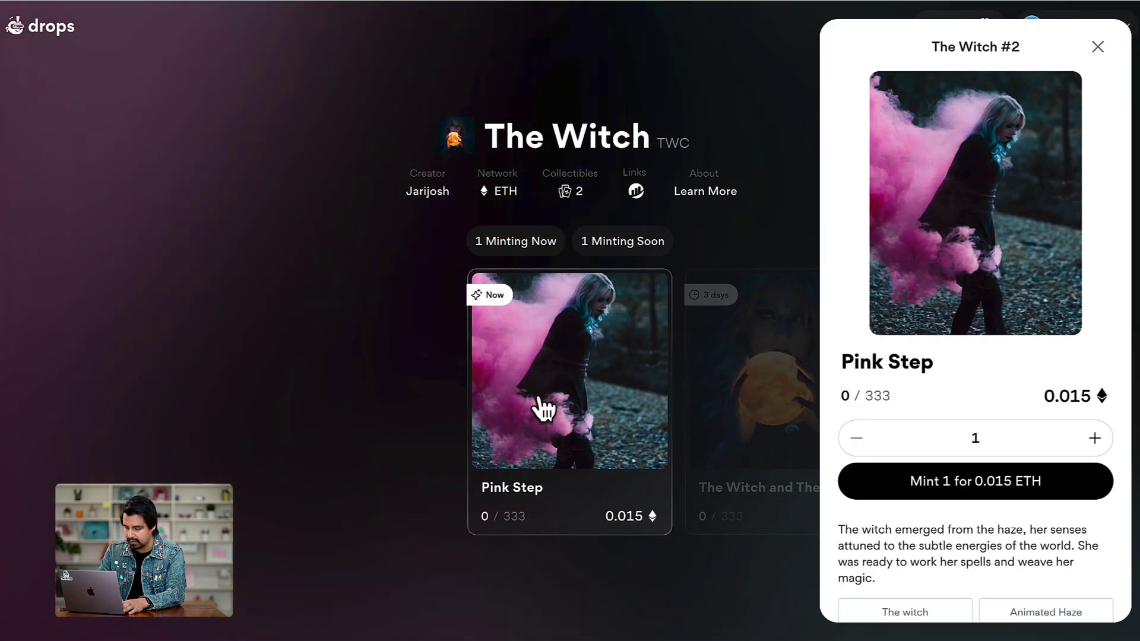
{"action": "left_click", "coordinate": [1097, 439]}
{"action": "left_click", "coordinate": [1097, 440]}
{"action": "left_click", "coordinate": [1097, 439]}
{"action": "left_click", "coordinate": [1097, 440]}
{"action": "left_click", "coordinate": [1097, 439]}
{"action": "left_click", "coordinate": [1097, 440]}
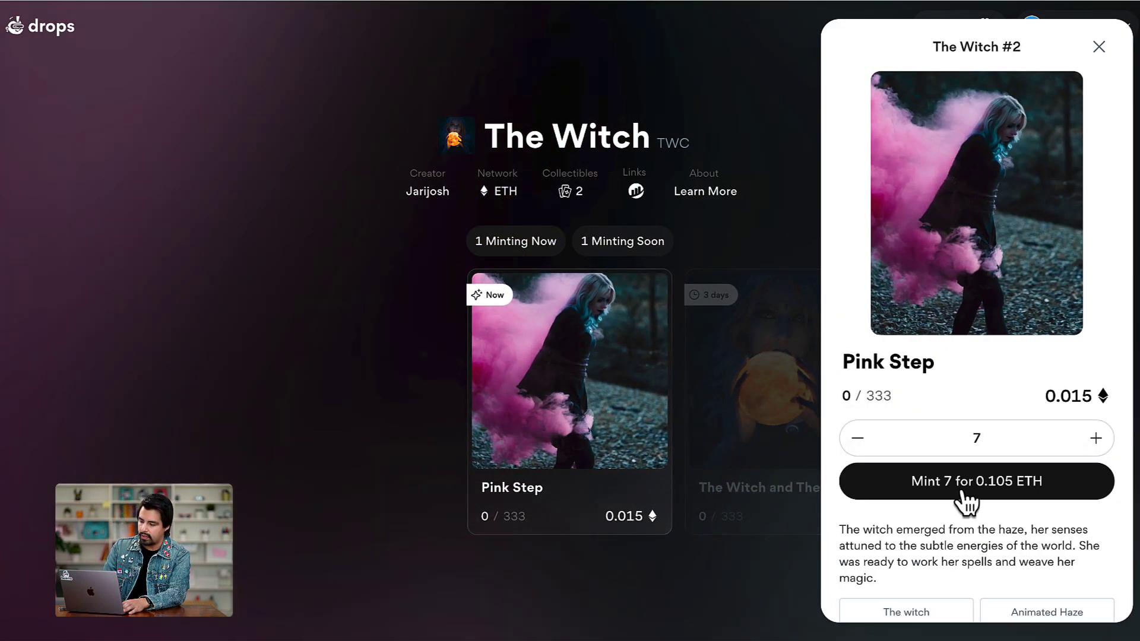
{"action": "scroll", "coordinate": [891, 493], "scroll_direction": "down", "scroll_amount": 2}
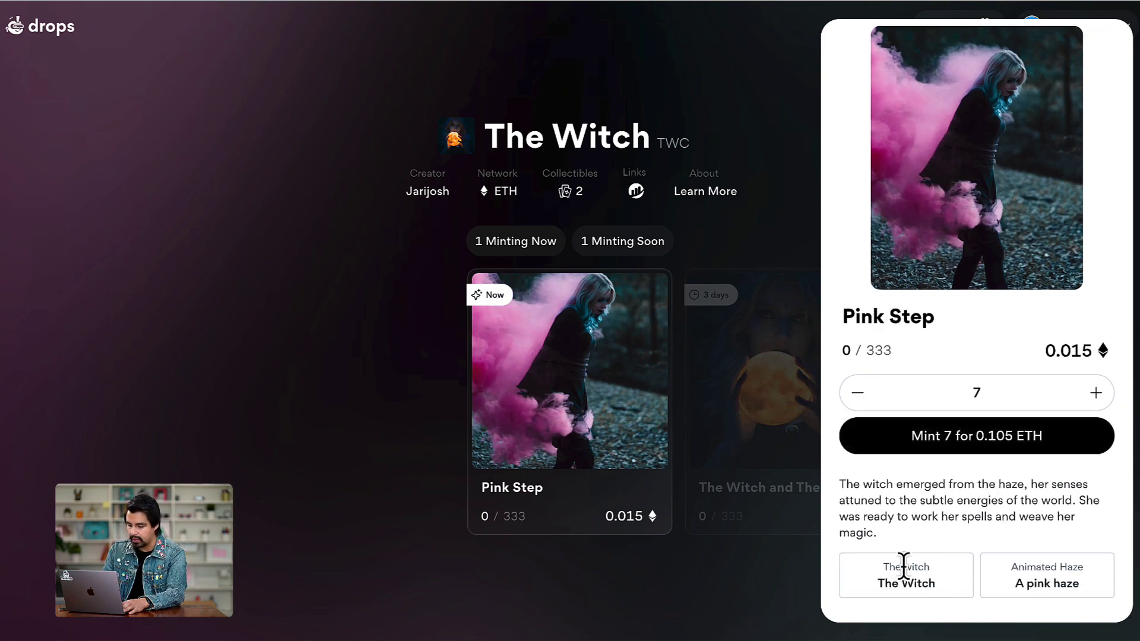